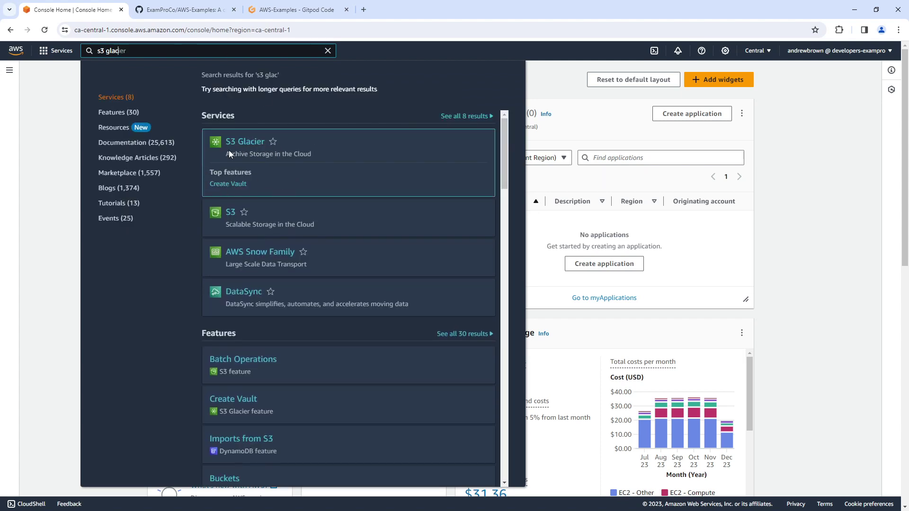
# Step: Open the S3 service in the AWS console and switch to the AWS-Examples workspace in Gitpod
pyautogui.click(229, 184)
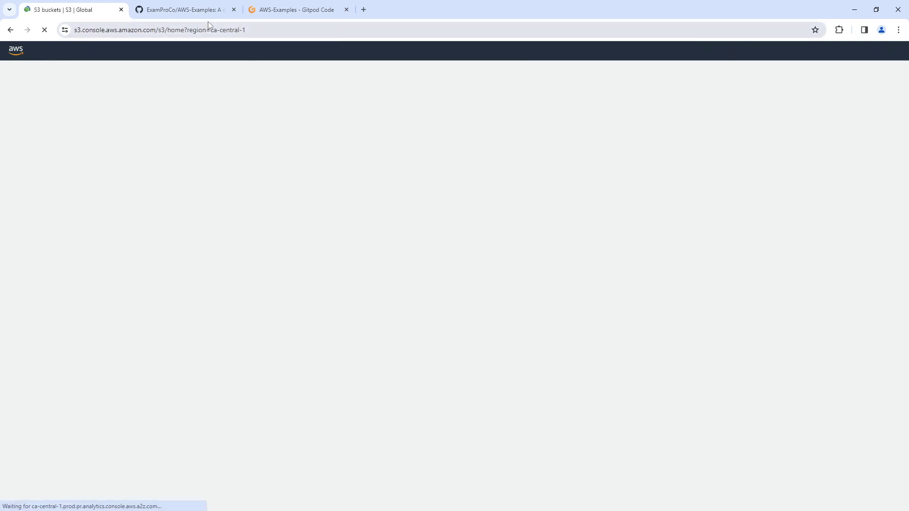
pyautogui.click(207, 14)
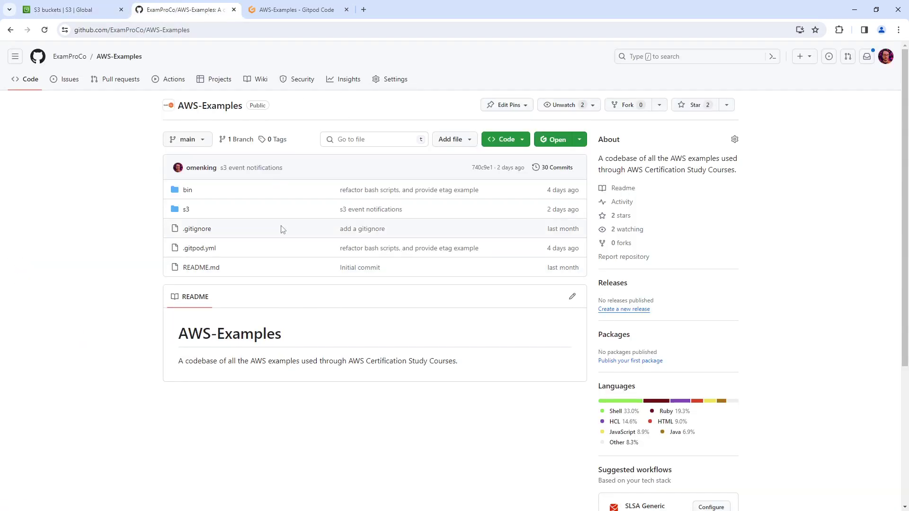
pyautogui.click(527, 144)
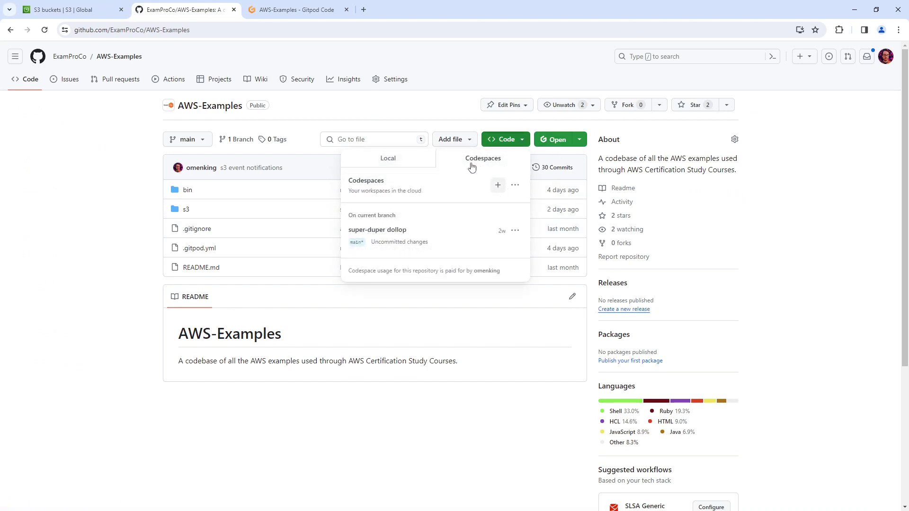
pyautogui.click(450, 110)
pyautogui.click(291, 10)
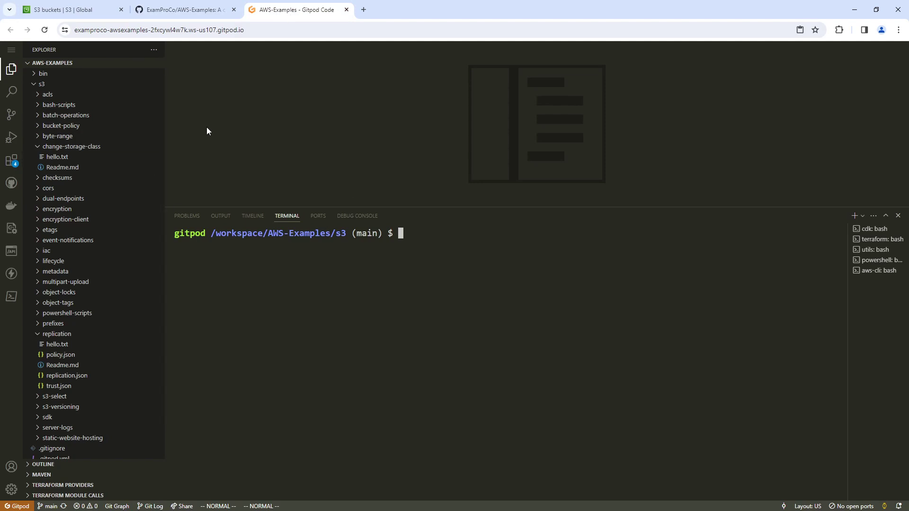
# Step: Create a folder named glacier inside the s3 folder
pyautogui.rightClick(41, 85)
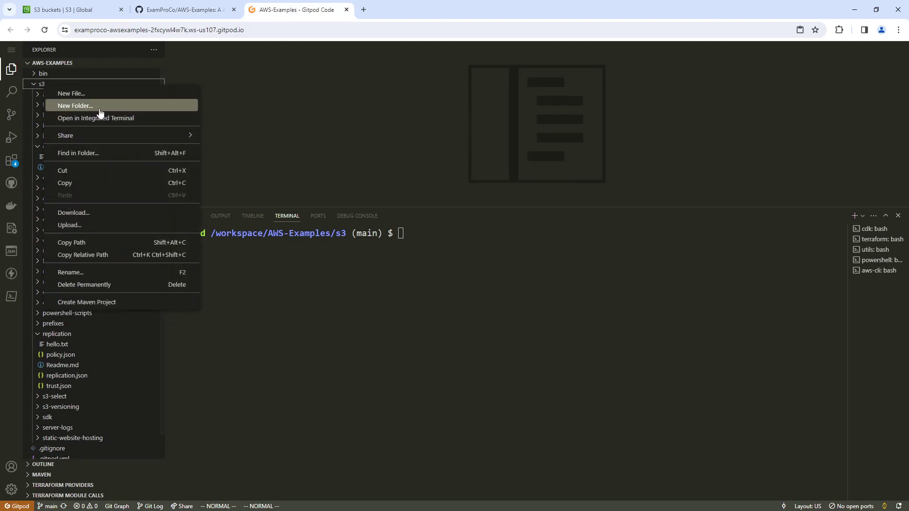
pyautogui.click(100, 106)
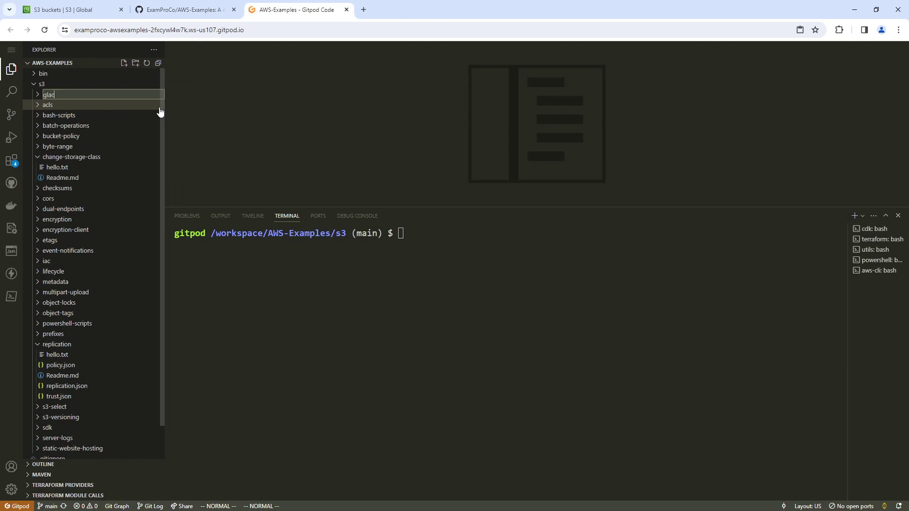
pyautogui.press('Return')
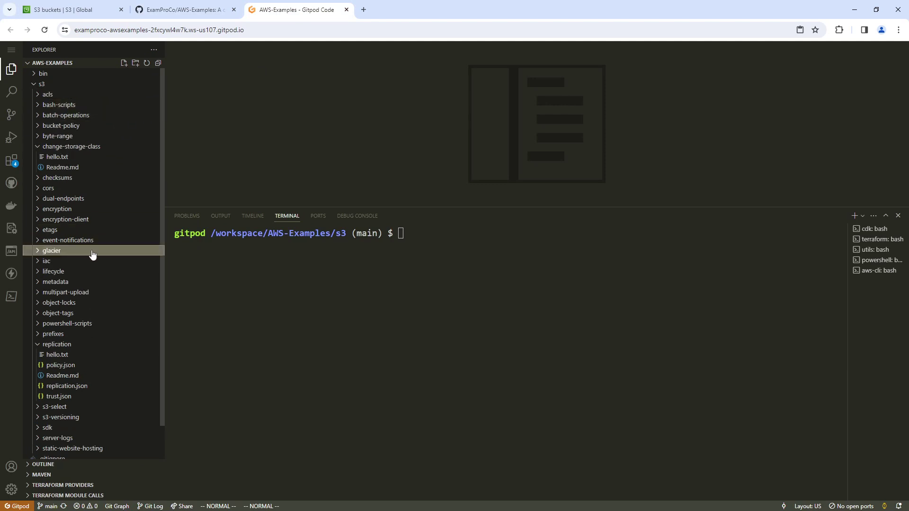
# Step: Create a file named Readme.md in the glacier folder
pyautogui.rightClick(145, 250)
pyautogui.click(148, 259)
pyautogui.write('Readm')
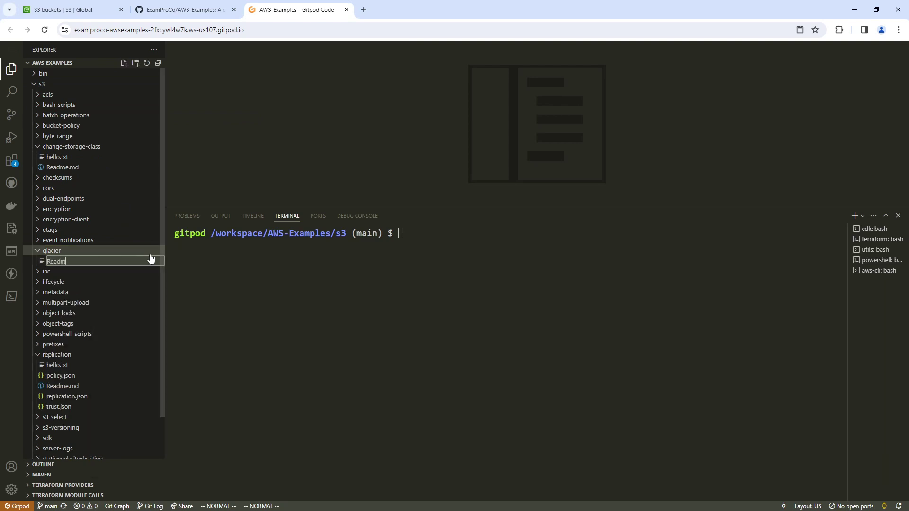
pyautogui.write('e.md')
pyautogui.press('Return')
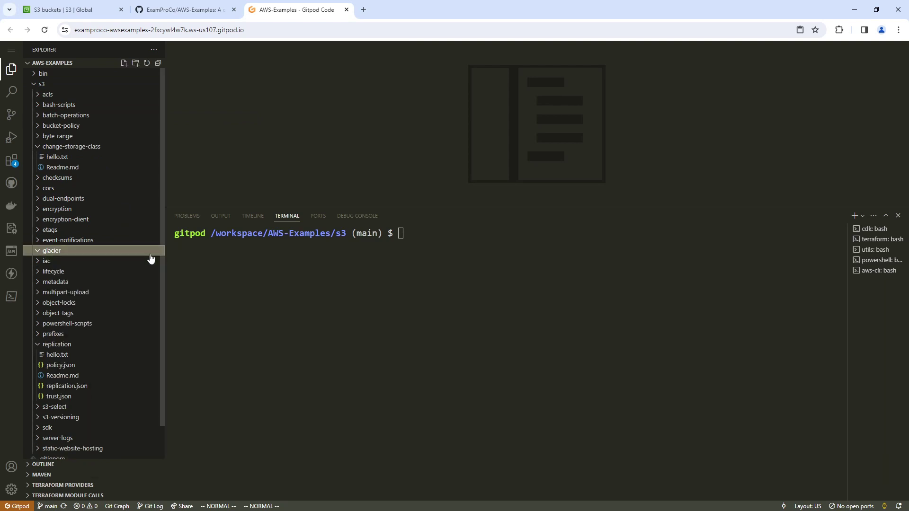
# Step: Enter the heading "## Create a S3 Glacier" on the first line of the glacier Readme.md
pyautogui.write('i## Cr')
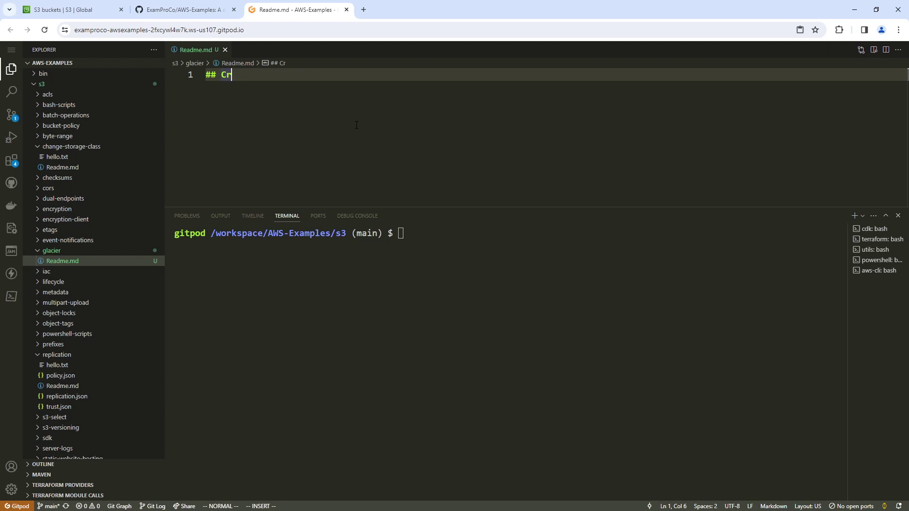
pyautogui.write('eate a S3 Glacir')
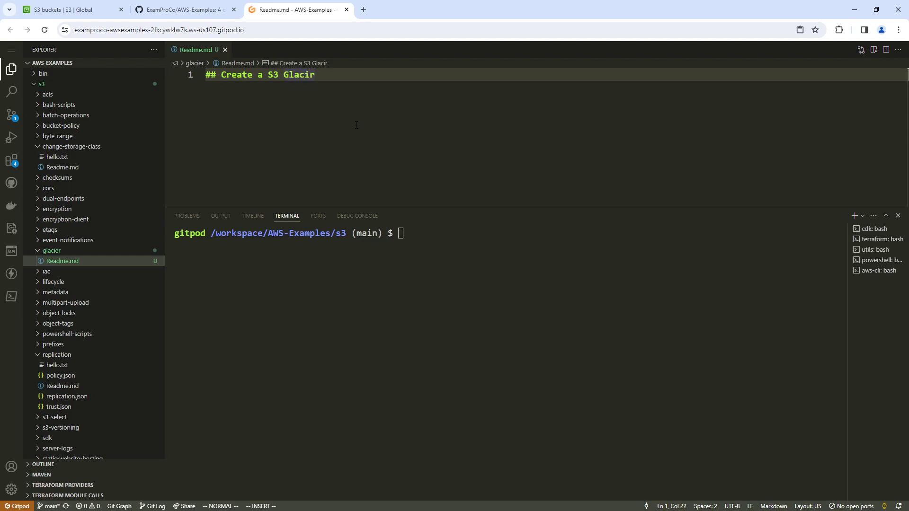
pyautogui.press('Return')
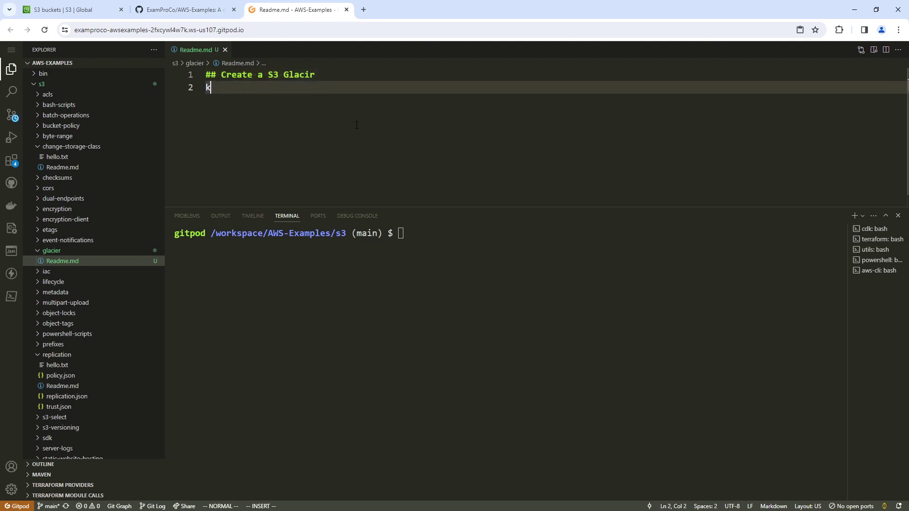
pyautogui.press('Escape')
pyautogui.write('k$ie')
pyautogui.press('Escape')
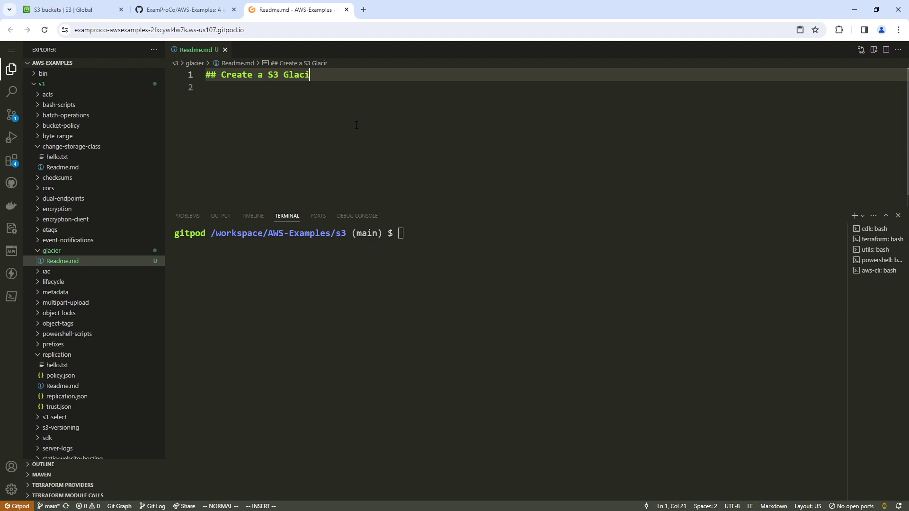
# Step: Add the bucket creation command "aws s3 mb s3://s3-glacier-fun-ab-1512" below the heading, separated by a blank line
pyautogui.press('A')
pyautogui.press('Return')
pyautogui.press('Return')
pyautogui.write('aws s3')
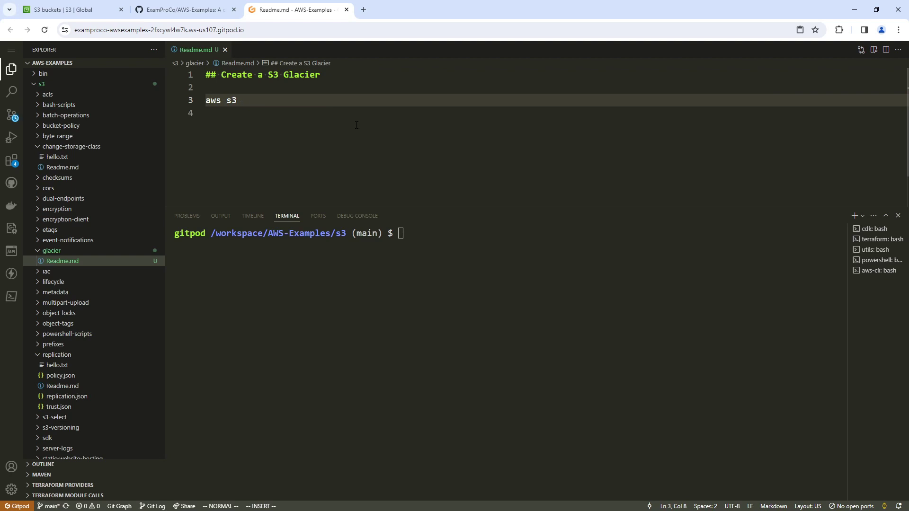
pyautogui.write('mb s3://s3-gla')
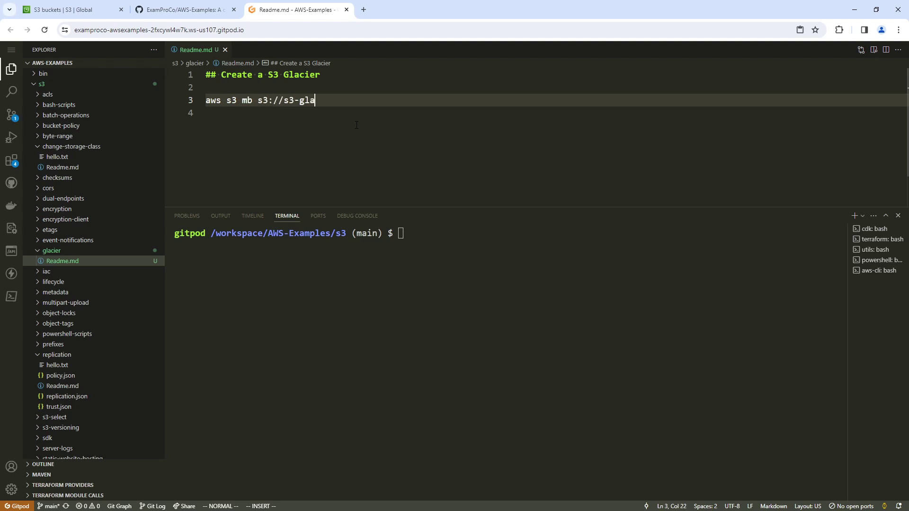
pyautogui.write('cier-fun-ab=')
pyautogui.write('1512')
# Step: Copy the aws s3 mb command from the Readme and run it in the terminal
pyautogui.moveTo(399, 100); pyautogui.dragTo(205, 100)
pyautogui.rightClick(237, 99)
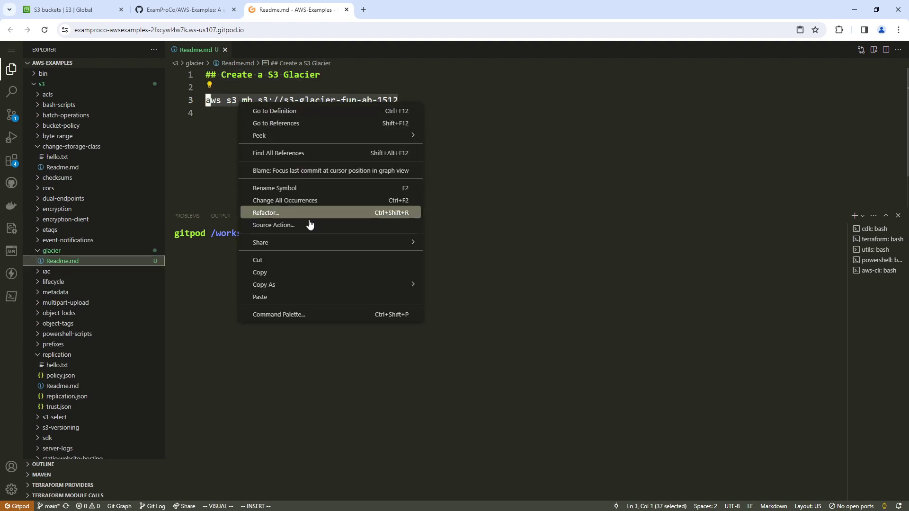
pyautogui.click(291, 276)
pyautogui.rightClick(488, 248)
pyautogui.press('Return')
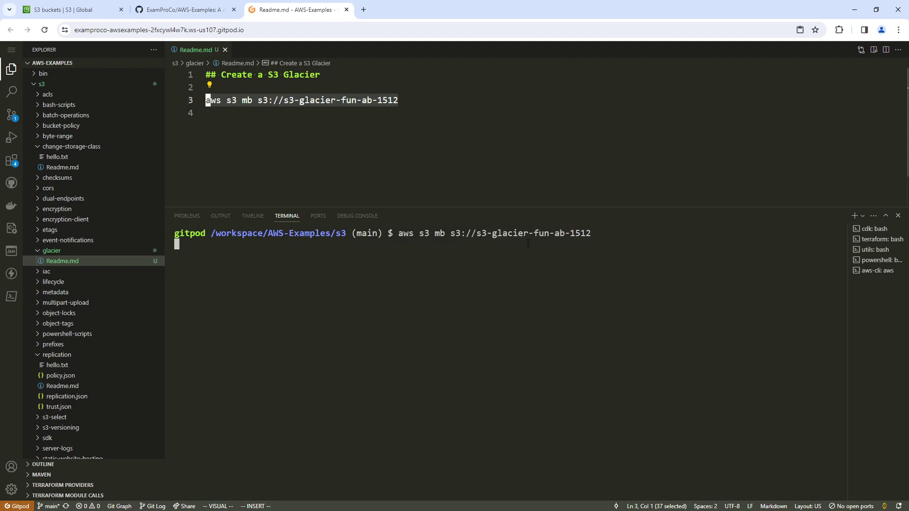
# Step: Enter hello.txt on line 5 of the Readme, leaving a blank line below the bucket creation command
pyautogui.click(476, 125)
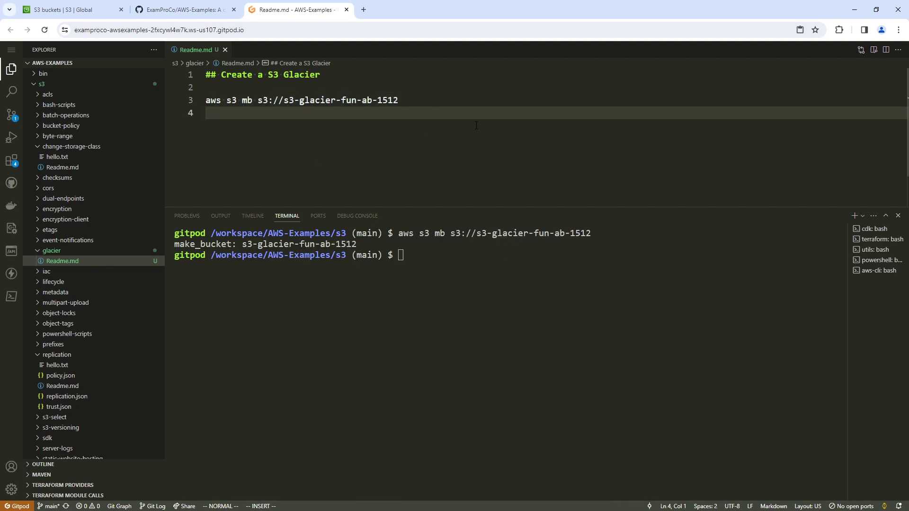
pyautogui.press('i')
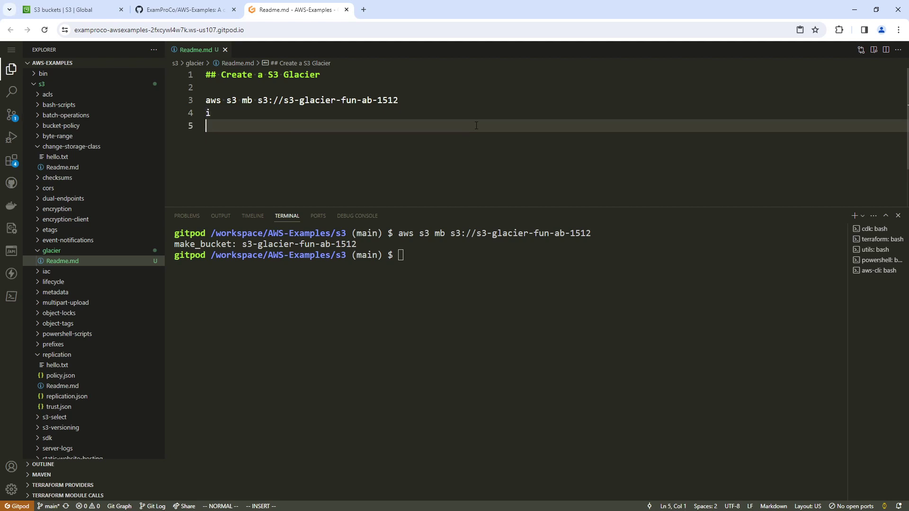
pyautogui.press('Return')
pyautogui.press('Return')
pyautogui.press('BackSpace')
pyautogui.write('heloo.t')
pyautogui.press('BackSpace')
pyautogui.press('BackSpace')
pyautogui.press('BackSpace')
pyautogui.press('BackSpace')
pyautogui.write('lo.txt')
# Step: Complete line 5 by putting echo "Hello World" > in front of hello.txt
pyautogui.press('Escape')
pyautogui.write('0i"Hello World"')
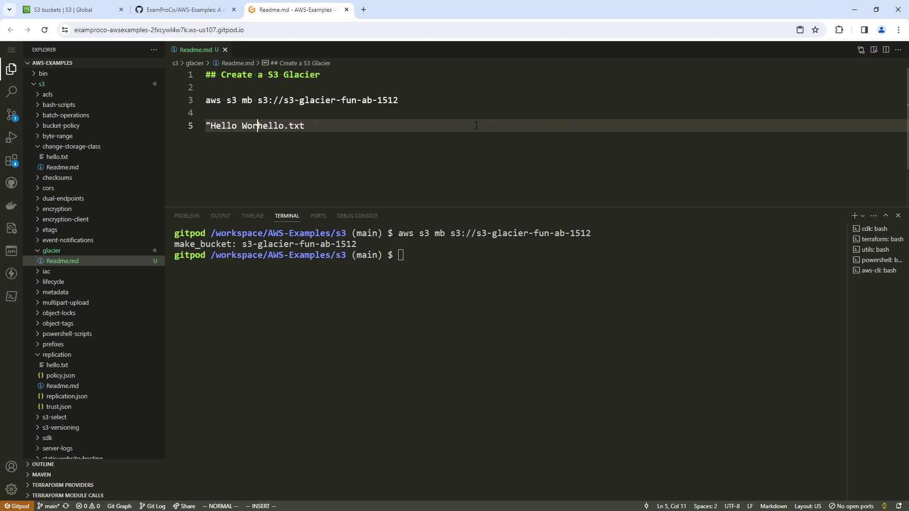
pyautogui.write(' >')
pyautogui.press('Escape')
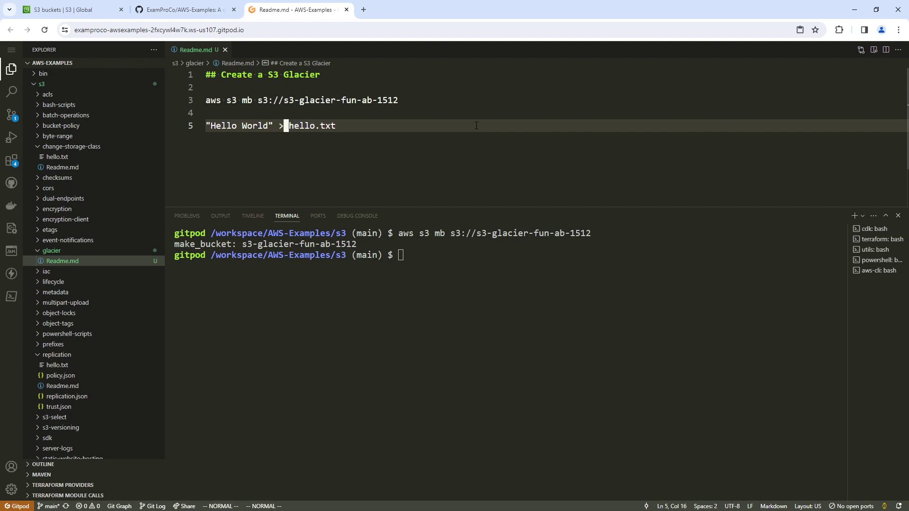
pyautogui.write('0iecho')
pyautogui.press('Escape')
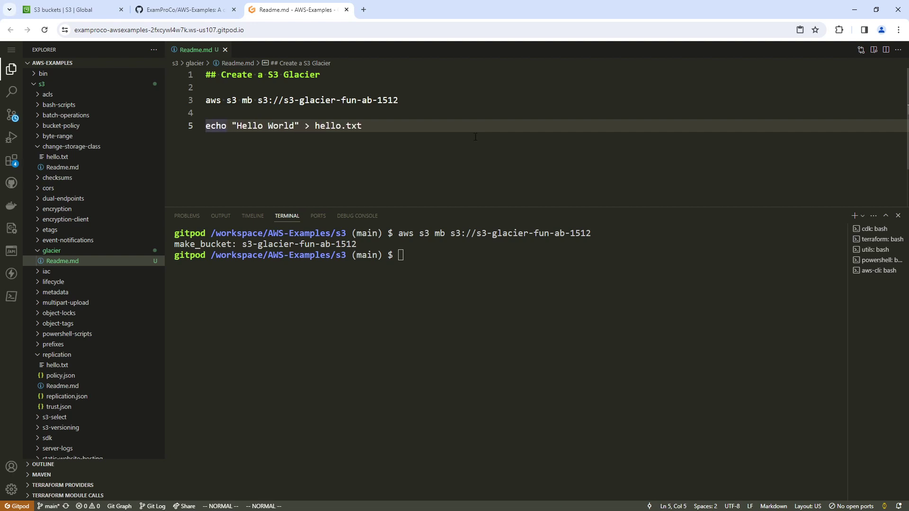
# Step: Change the terminal's directory to glacier and clear the terminal
pyautogui.write('cd gl')
pyautogui.press('Tab')
pyautogui.press('Return')
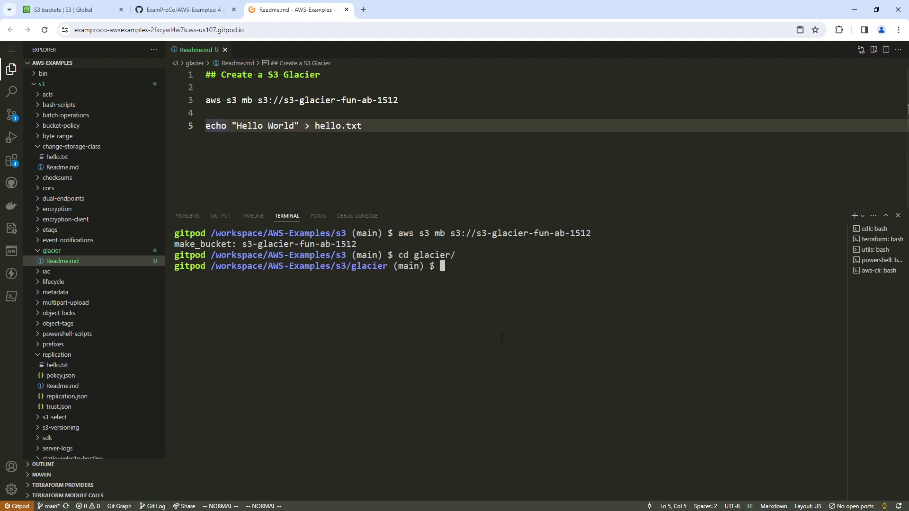
pyautogui.write('clear')
pyautogui.press('Return')
# Step: Copy the echo command from the Readme and run it in the terminal to create hello.txt
pyautogui.moveTo(361, 126); pyautogui.dragTo(207, 128)
pyautogui.rightClick(206, 127)
pyautogui.click(311, 296)
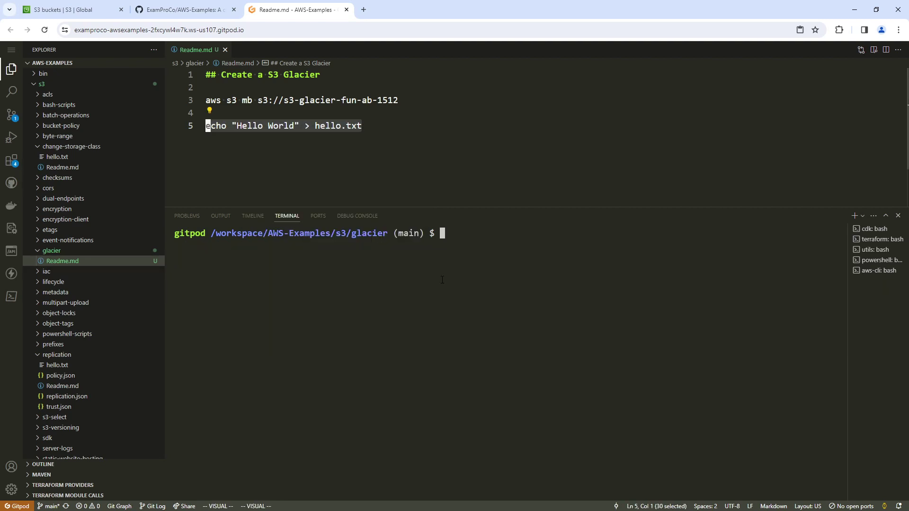
pyautogui.rightClick(504, 298)
pyautogui.press('Return')
# Step: Start a copy command "aws s3 cp hello.txt" on a new line below the echo command
pyautogui.click(342, 139)
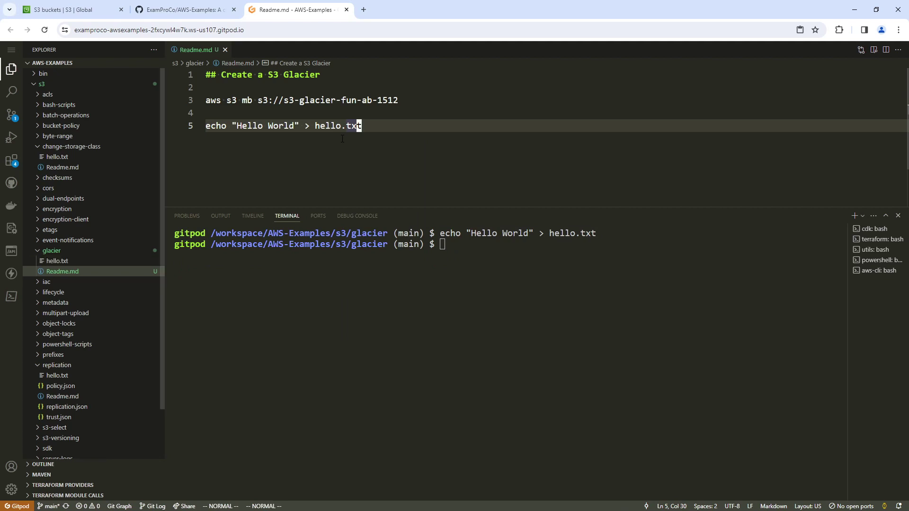
pyautogui.write('oaws s3 ')
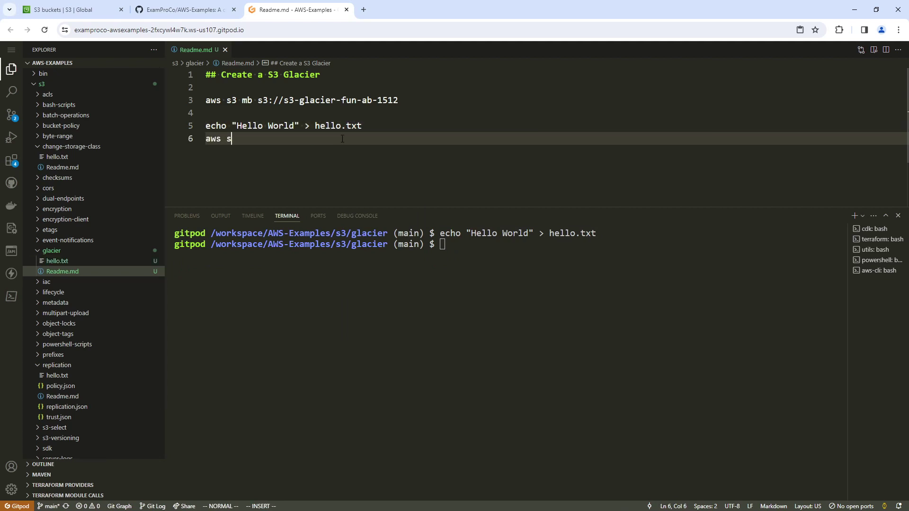
pyautogui.write('cp hello.txt')
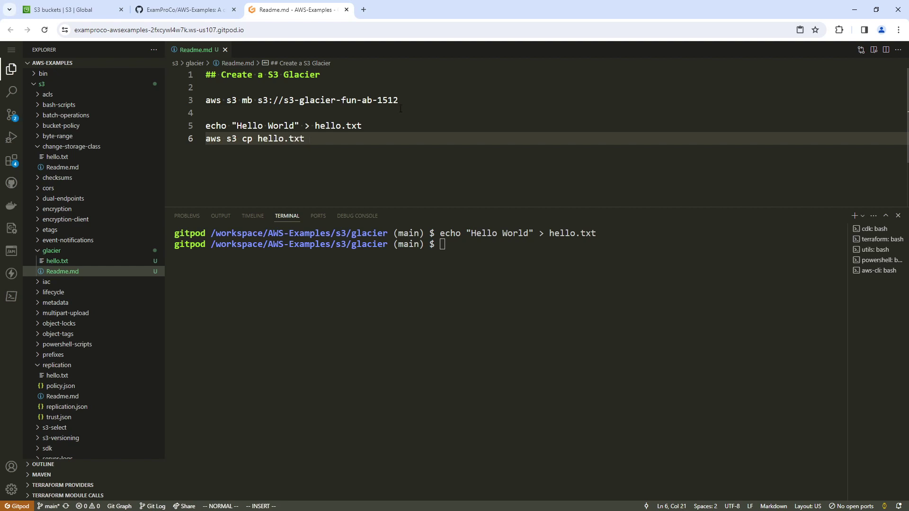
pyautogui.moveTo(399, 99); pyautogui.dragTo(257, 100)
pyautogui.click(342, 142)
pyautogui.rightClick(343, 142)
pyautogui.click(393, 337)
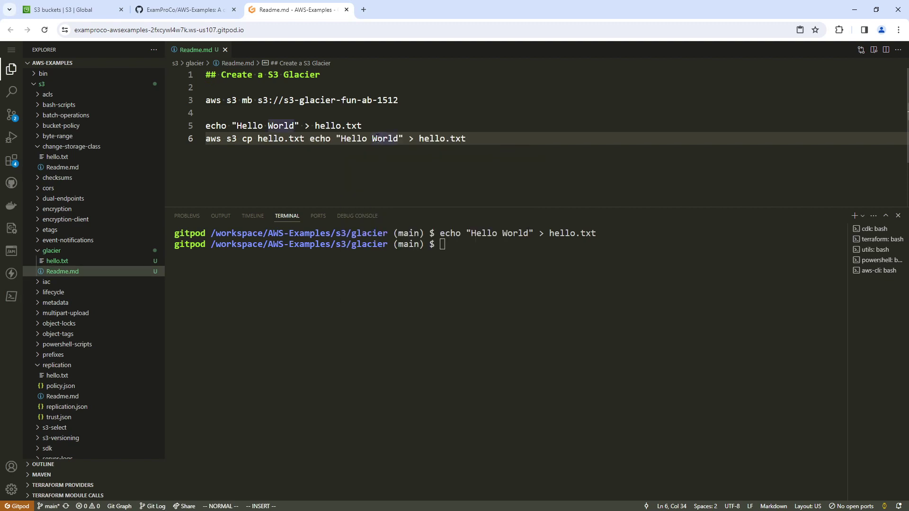
pyautogui.press('Escape')
pyautogui.press('u')
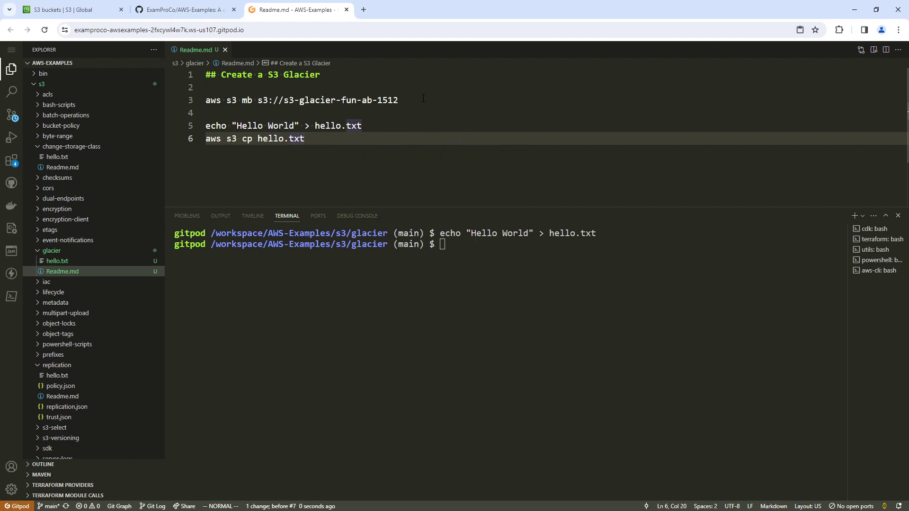
# Step: Copy the bucket URI s3://s3-glacier-fun-ab-1512 from line 3 to the end of the cp command, separated by a single space
pyautogui.moveTo(399, 100); pyautogui.dragTo(259, 100)
pyautogui.rightClick(285, 98)
pyautogui.click(345, 271)
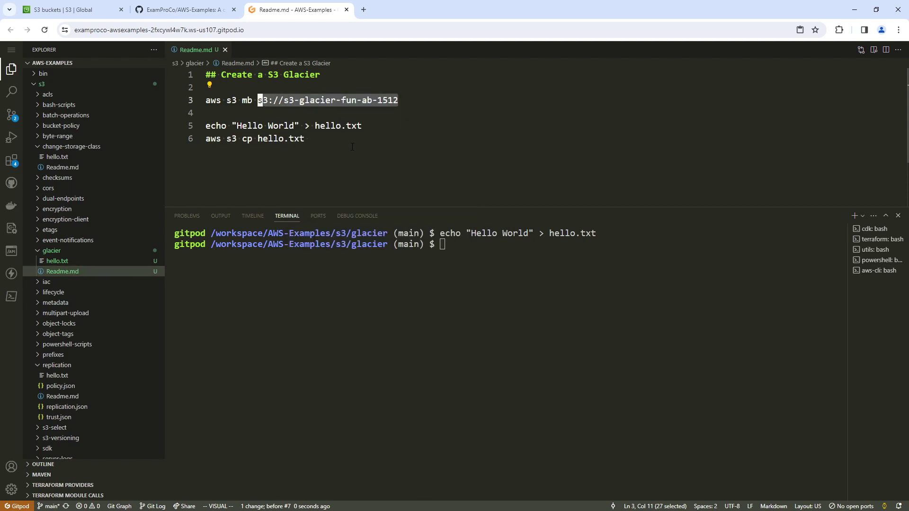
pyautogui.click(349, 139)
pyautogui.rightClick(346, 135)
pyautogui.click(396, 331)
pyautogui.click(347, 115)
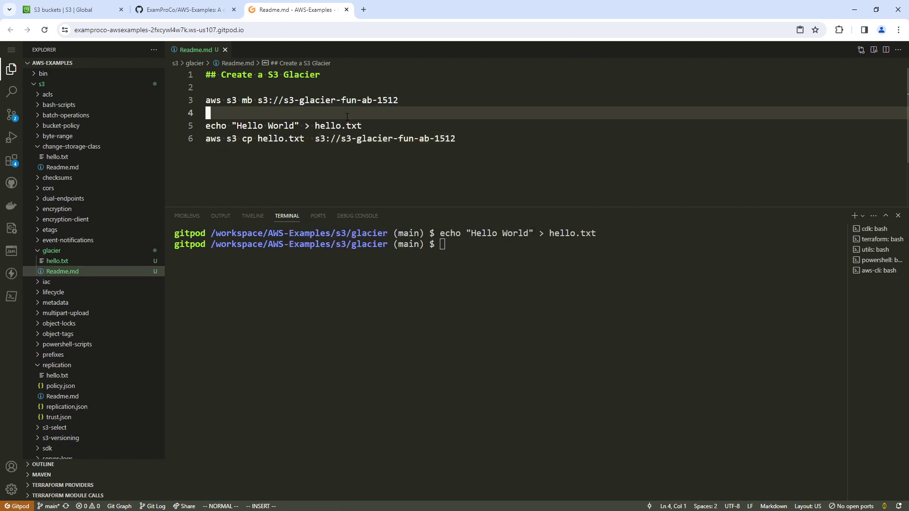
pyautogui.click(310, 125)
pyautogui.click(310, 138)
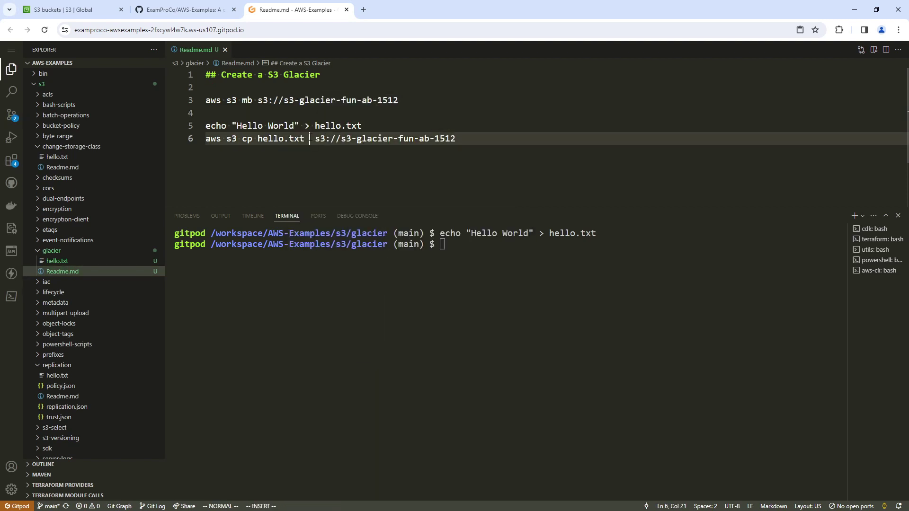
pyautogui.press('BackSpace')
# Step: Append the --storage-class option to the end of the aws s3 cp command
pyautogui.press('End')
pyautogui.write('--storage')
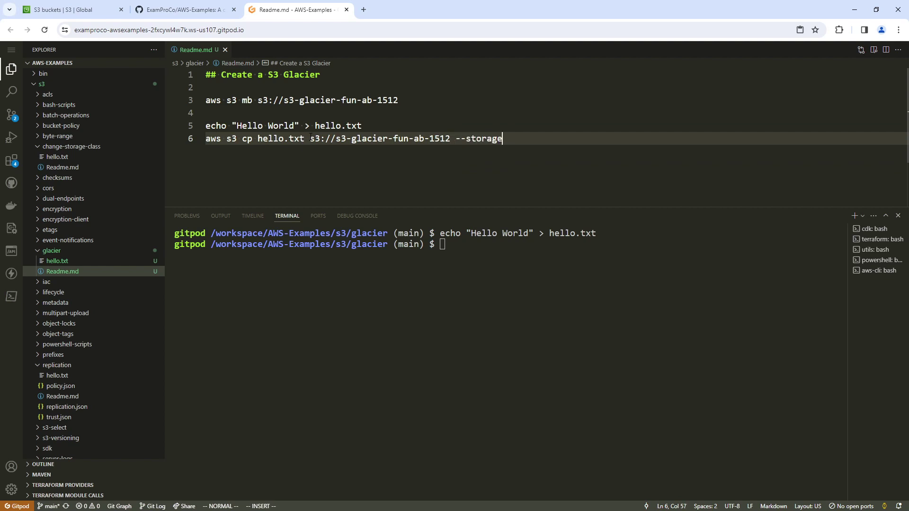
pyautogui.write('-class')
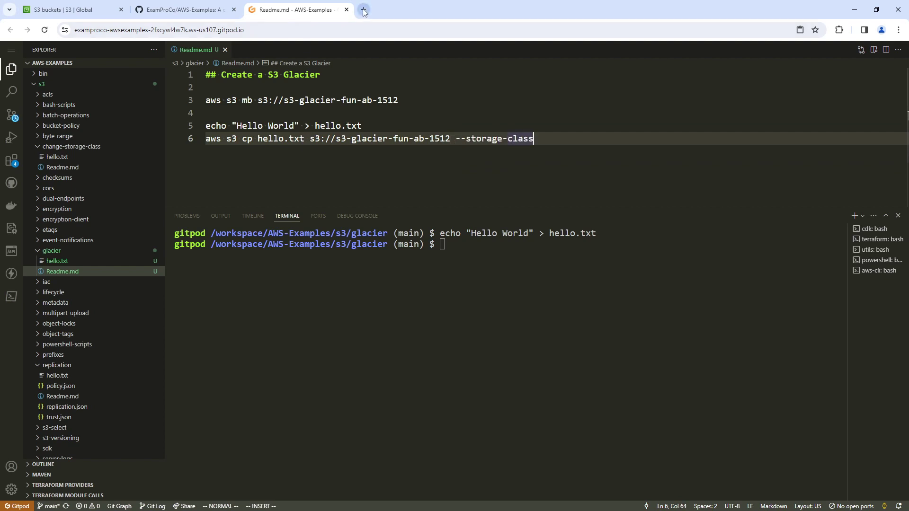
# Step: Search the web for "aws s3 cli" in a new browser tab
pyautogui.click(364, 10)
pyautogui.write('aws s3')
pyautogui.press('Return')
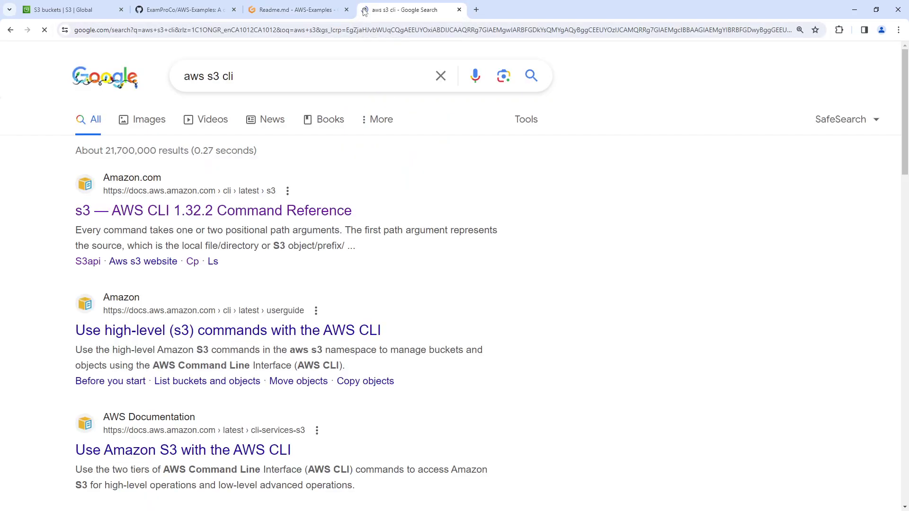
# Step: Open the cp command reference from the search results and find "storage-clas" on the page
pyautogui.click(194, 261)
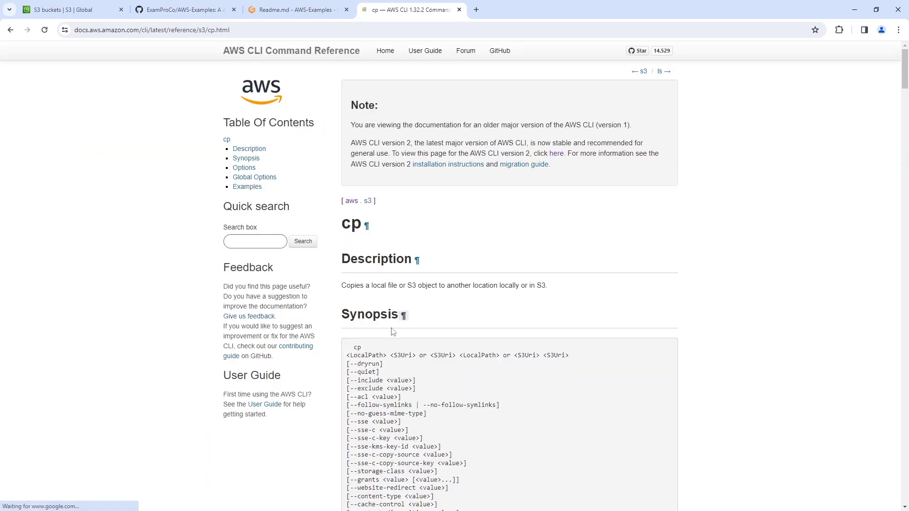
pyautogui.scroll(-3, 356, 299)
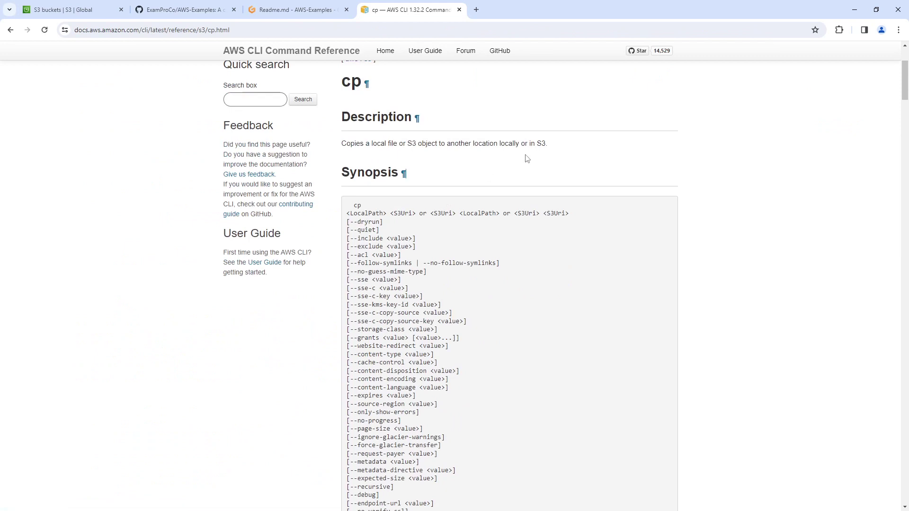
pyautogui.hotkey('ctrl', 'f')
pyautogui.write('stora-g')
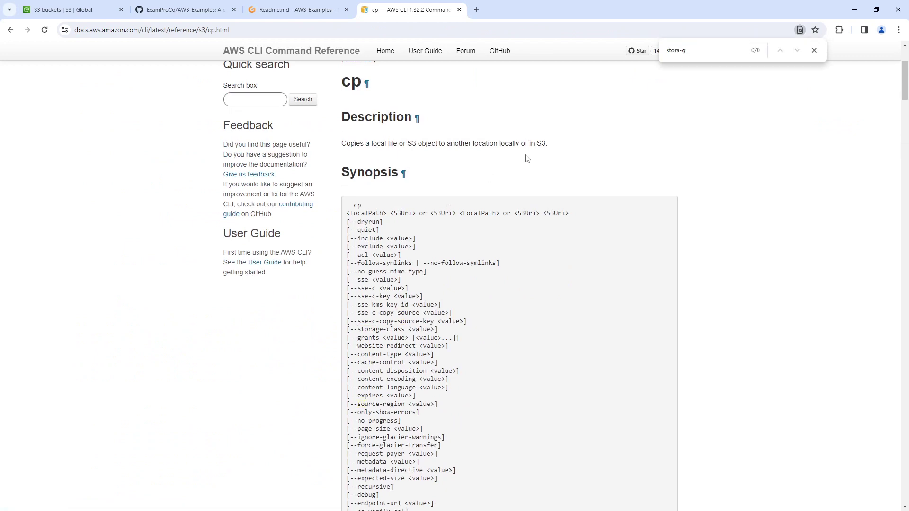
pyautogui.press('BackSpace')
pyautogui.press('BackSpace')
pyautogui.write('ge-clas')
pyautogui.press('Return')
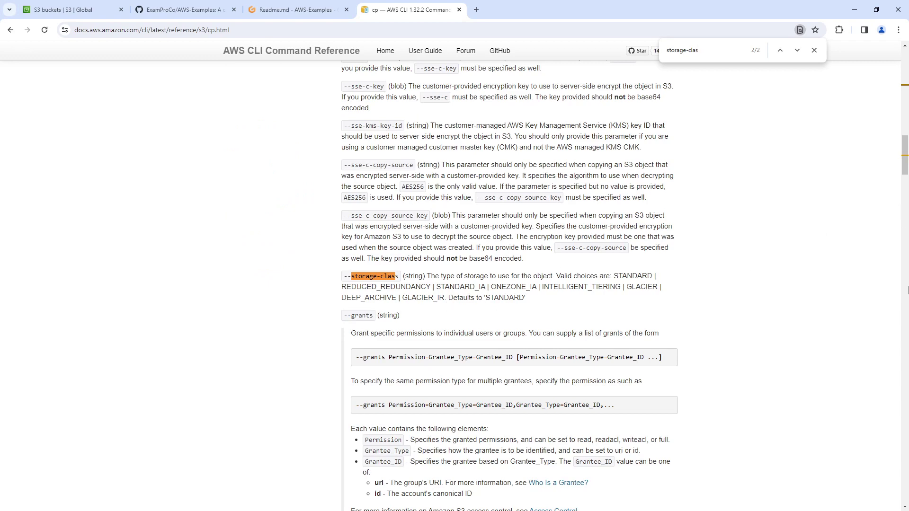
# Step: Switch to the AWS CLI version 2 documentation of cp and find "--storage" on the page
pyautogui.moveTo(904, 163); pyautogui.dragTo(904, 75)
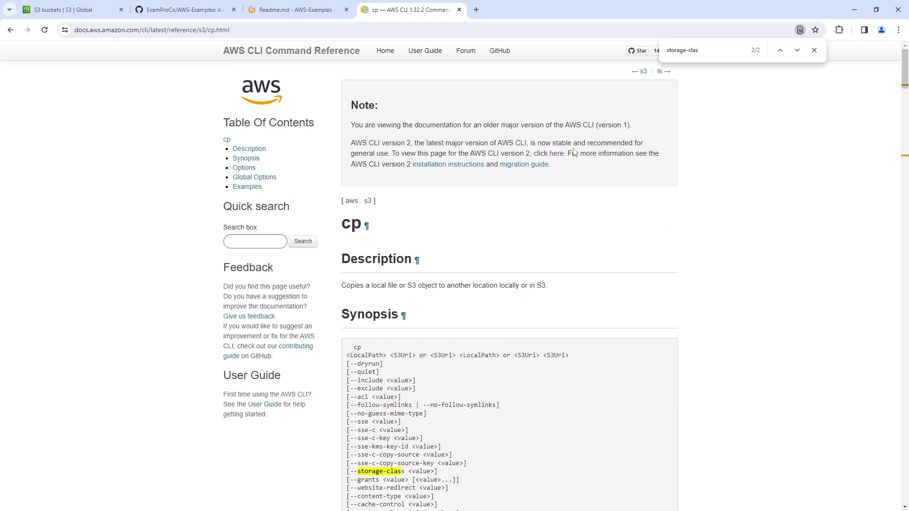
pyautogui.click(556, 153)
pyautogui.scroll(-4, 470, 264)
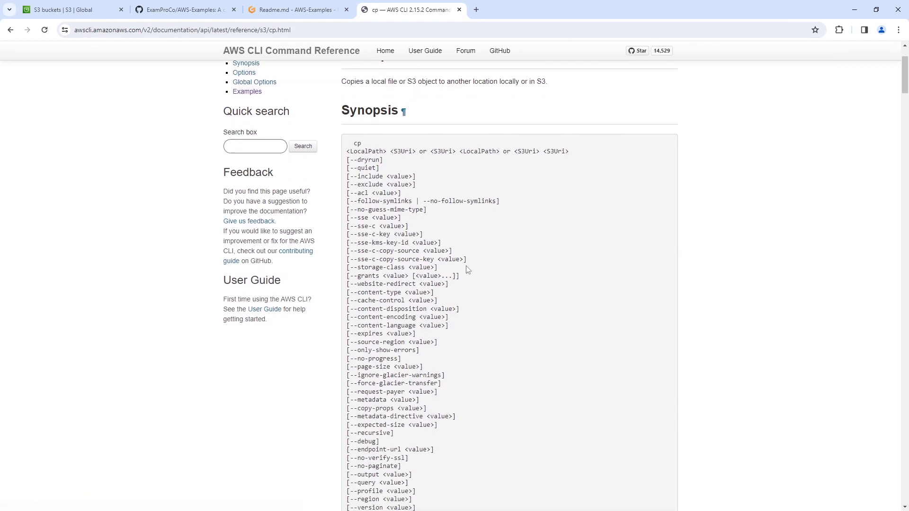
pyautogui.write('--storage')
pyautogui.press('Return')
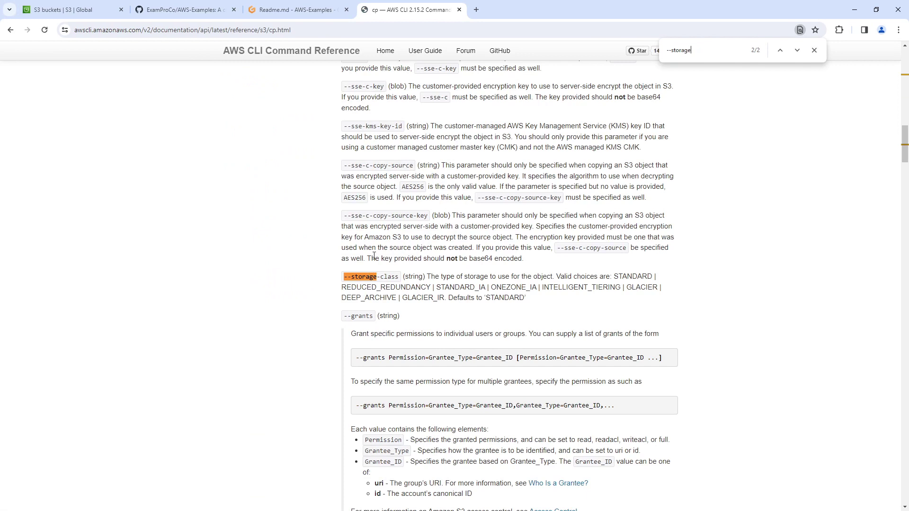
# Step: Examine the valid choices of the --storage-class option, comparing GLACIER, DEEP_ARCHIVE and GLACIER_IR
pyautogui.scroll(-2, 374, 256)
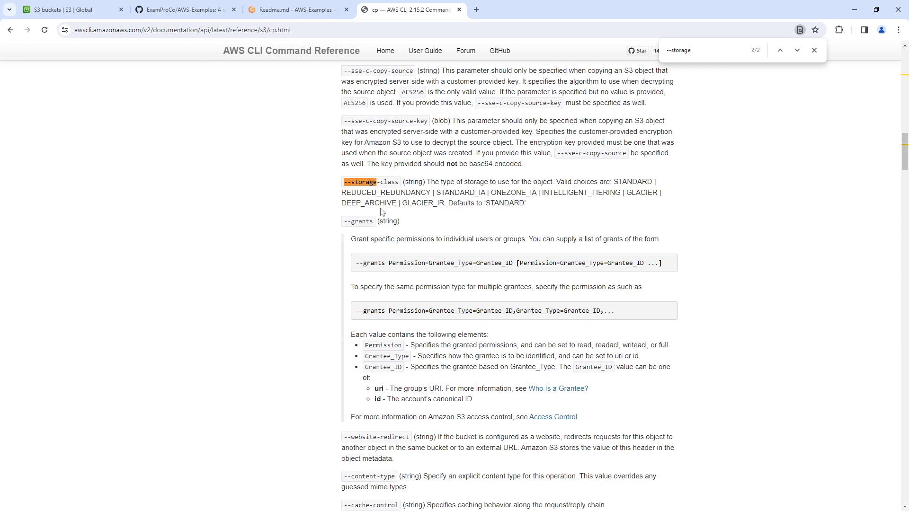
pyautogui.doubleClick(407, 202)
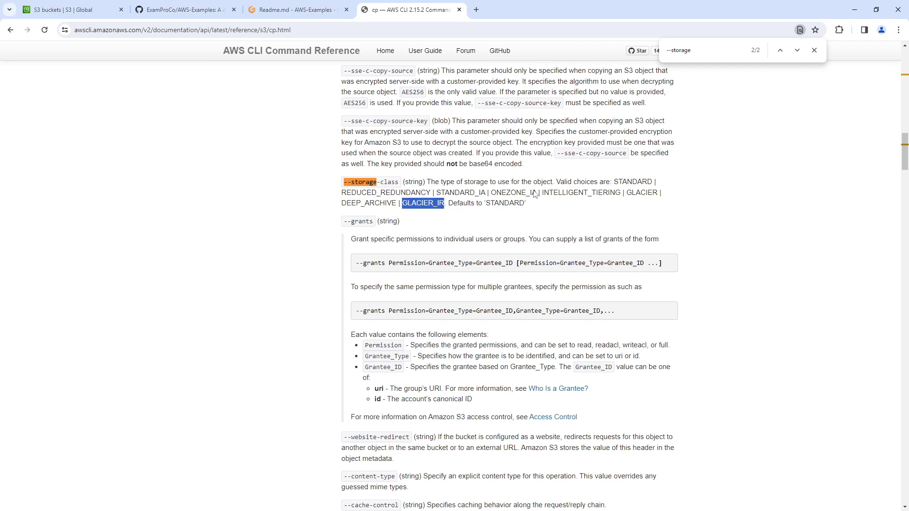
pyautogui.doubleClick(634, 194)
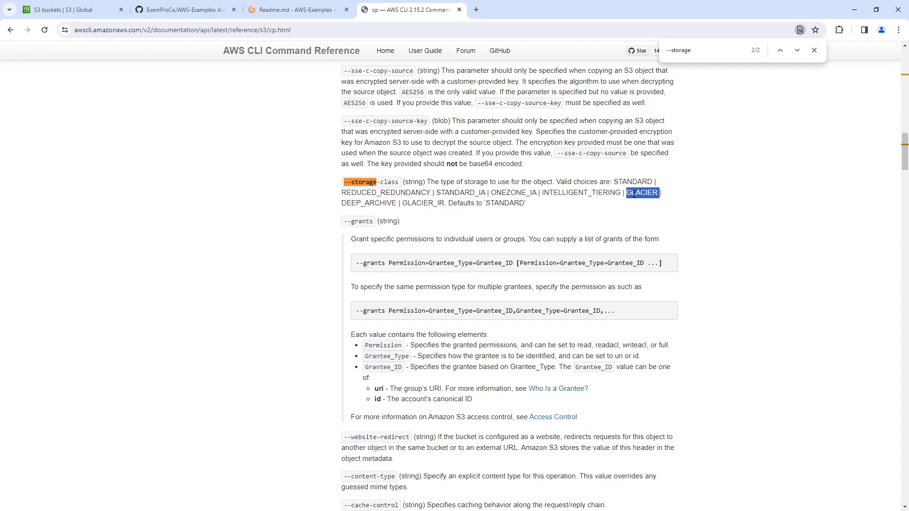
pyautogui.doubleClick(430, 202)
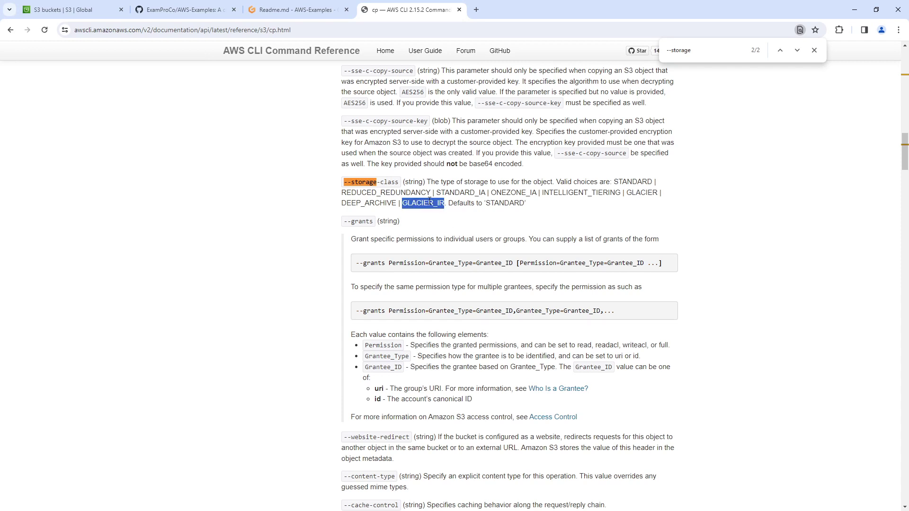
pyautogui.doubleClick(645, 191)
pyautogui.doubleClick(381, 203)
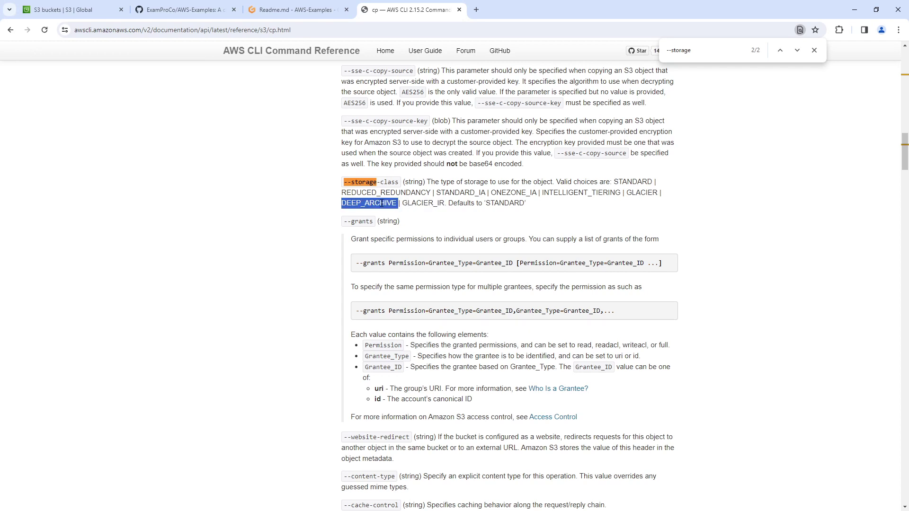
pyautogui.doubleClick(648, 190)
pyautogui.click(643, 214)
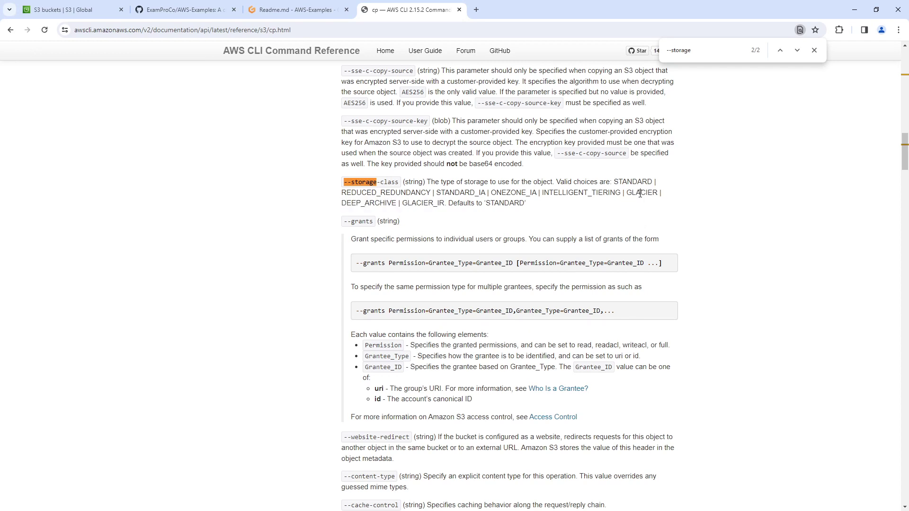
# Step: Copy the value GLACIER from the documentation to the end of the aws s3 cp command in Readme.md and save
pyautogui.doubleClick(640, 192)
pyautogui.click(658, 192)
pyautogui.moveTo(659, 191); pyautogui.dragTo(628, 193)
pyautogui.hotkey('ctrl', 'c')
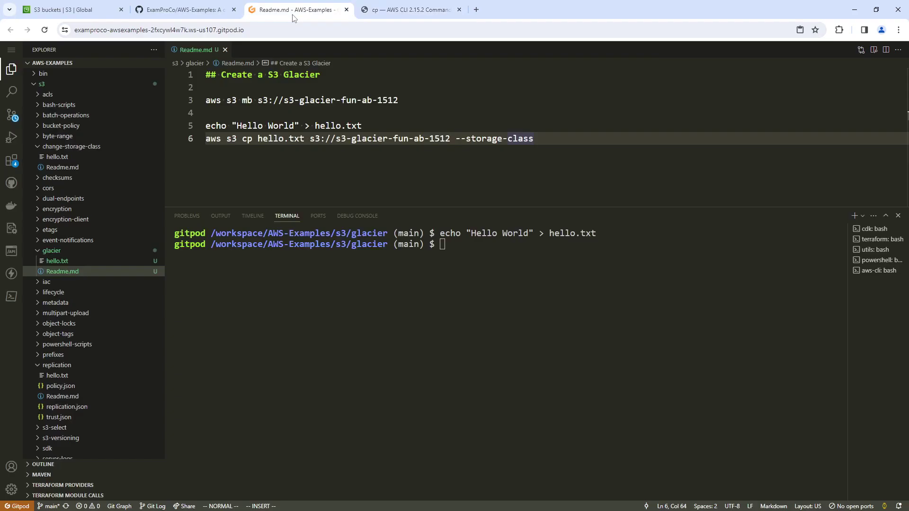
pyautogui.click(293, 10)
pyautogui.rightClick(555, 138)
pyautogui.click(600, 332)
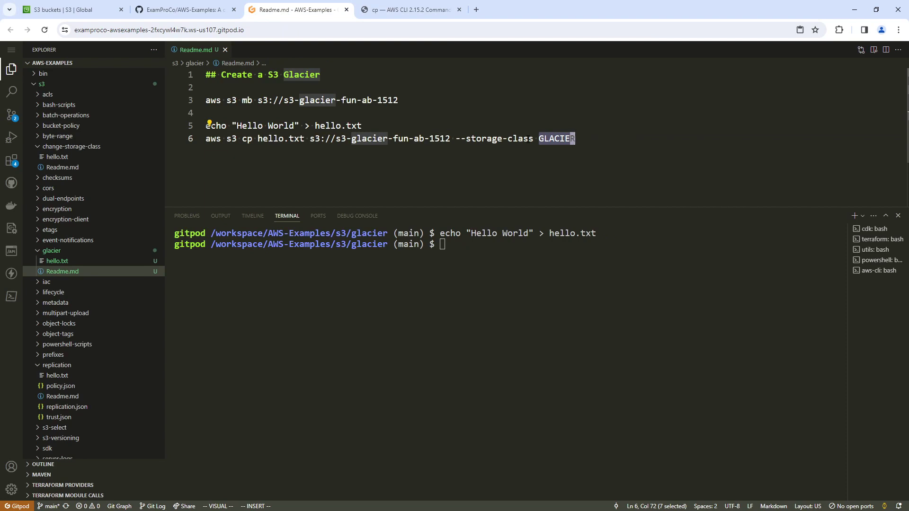
pyautogui.hotkey('ctrl', 's')
# Step: Copy the complete aws s3 cp command from line 6 into the terminal and run it
pyautogui.click(585, 137)
pyautogui.moveTo(289, 139); pyautogui.dragTo(206, 138)
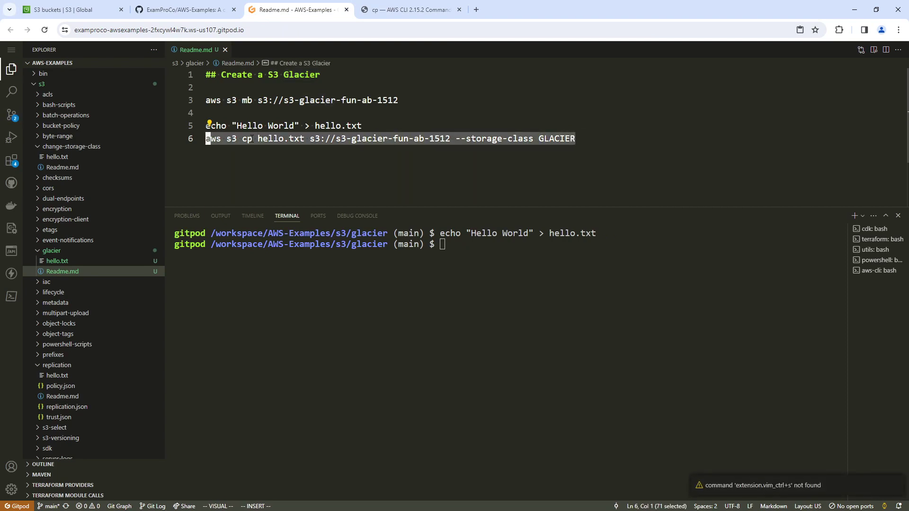
pyautogui.rightClick(252, 142)
pyautogui.click(321, 310)
pyautogui.rightClick(492, 283)
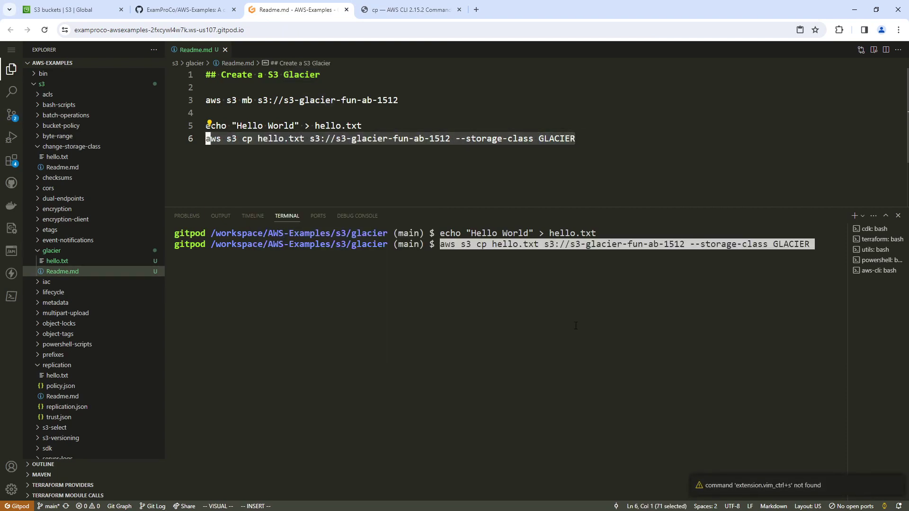
pyautogui.press('Return')
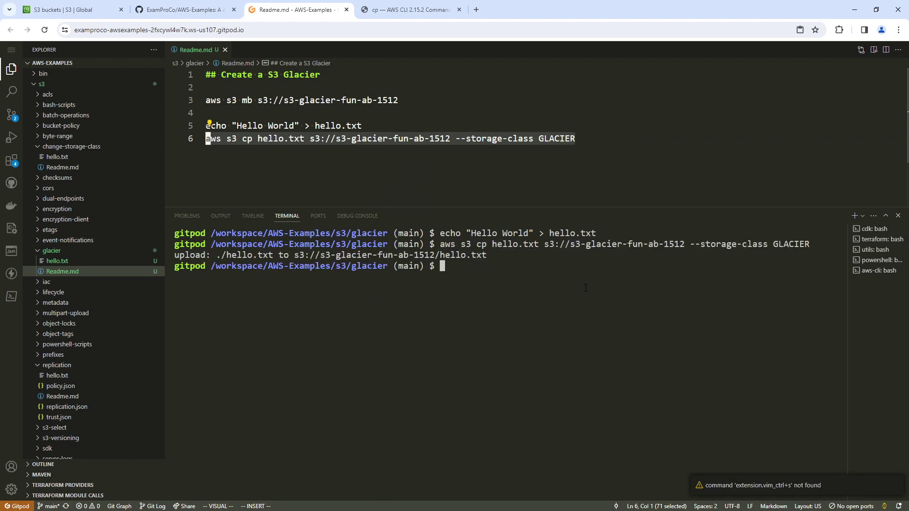
# Step: Refresh the bucket list in the S3 console and open hello.txt in the s3-glacier-fun-ab-1512 bucket
pyautogui.click(67, 10)
pyautogui.click(619, 229)
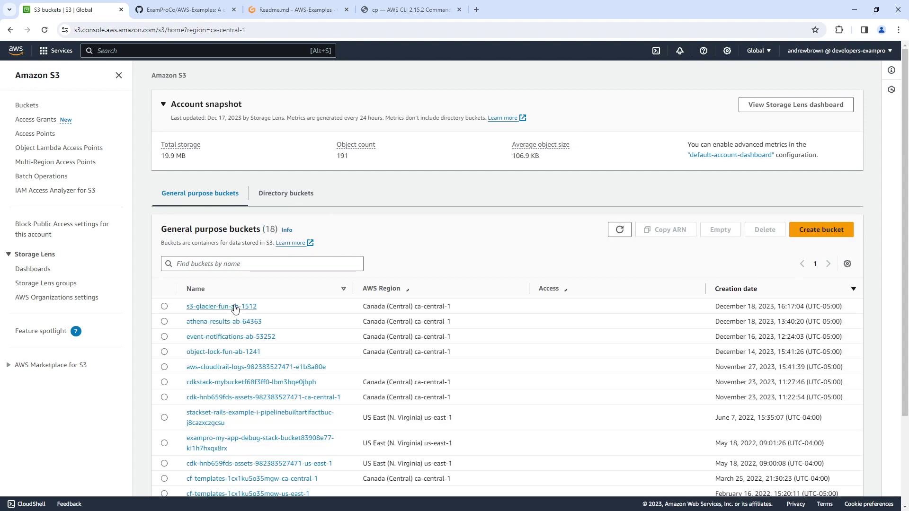
pyautogui.click(230, 311)
pyautogui.click(214, 276)
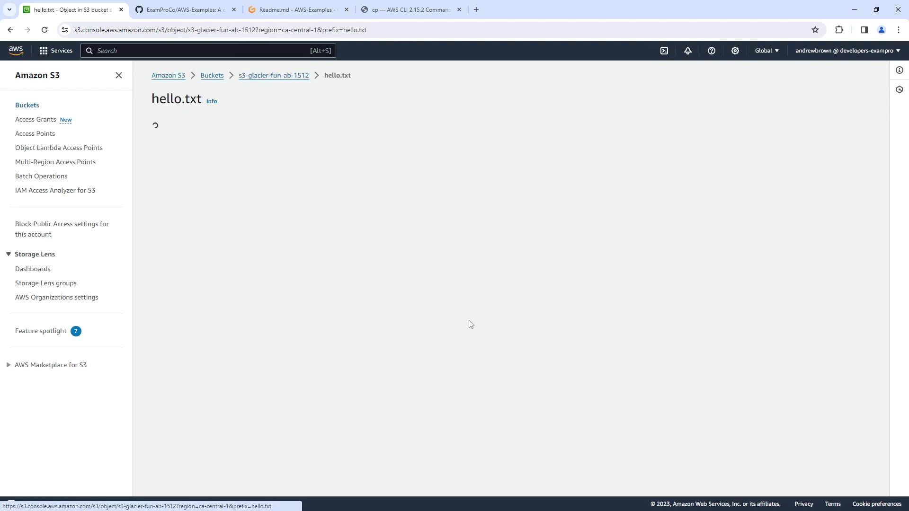
# Step: Check the storage class in the properties of hello.txt, and return to the bucket's object list
pyautogui.scroll(-10, 264, 300)
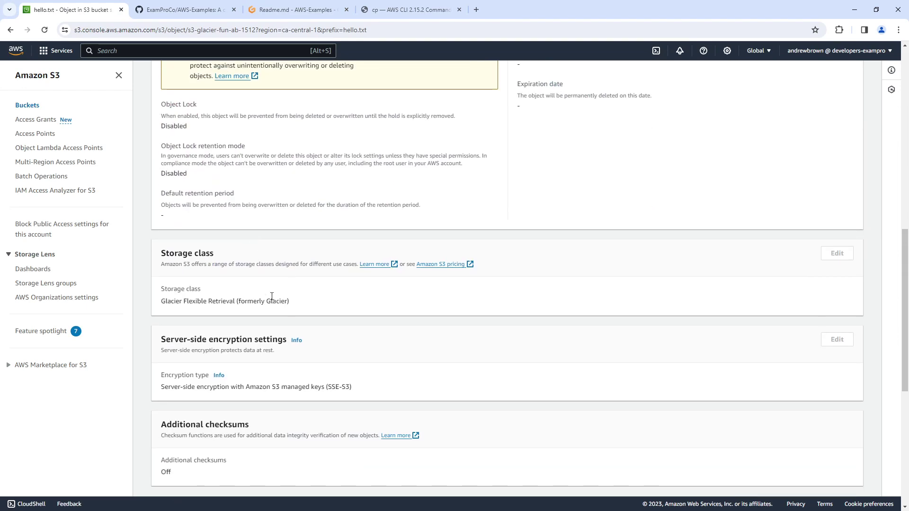
pyautogui.moveTo(233, 301); pyautogui.dragTo(290, 302)
pyautogui.moveTo(168, 302); pyautogui.dragTo(266, 300)
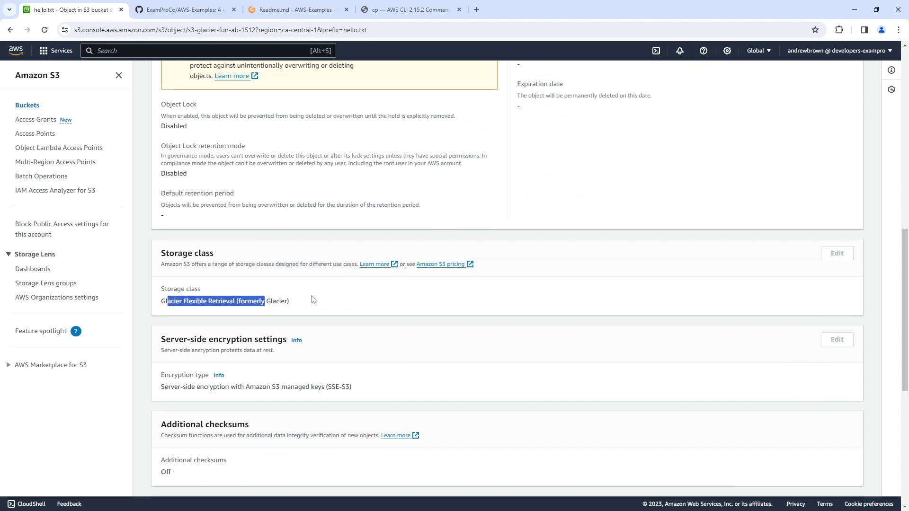
pyautogui.scroll(10, 313, 299)
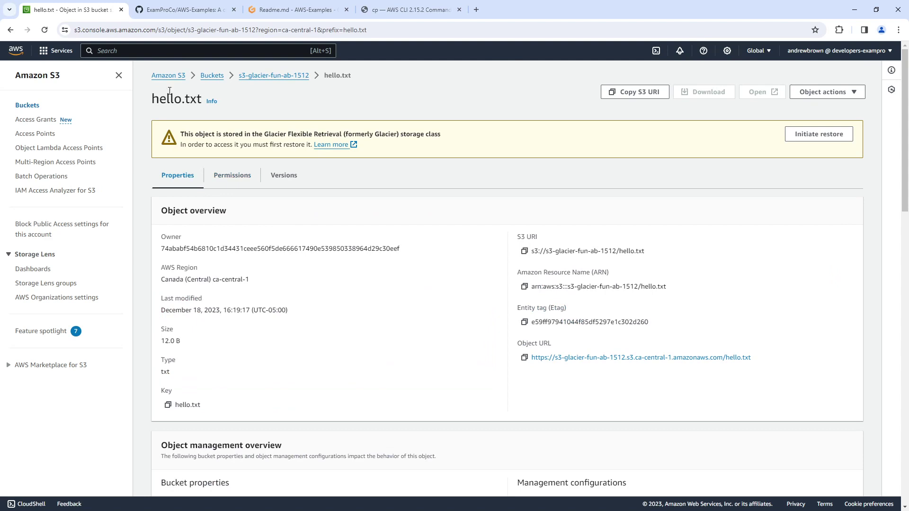
pyautogui.click(274, 76)
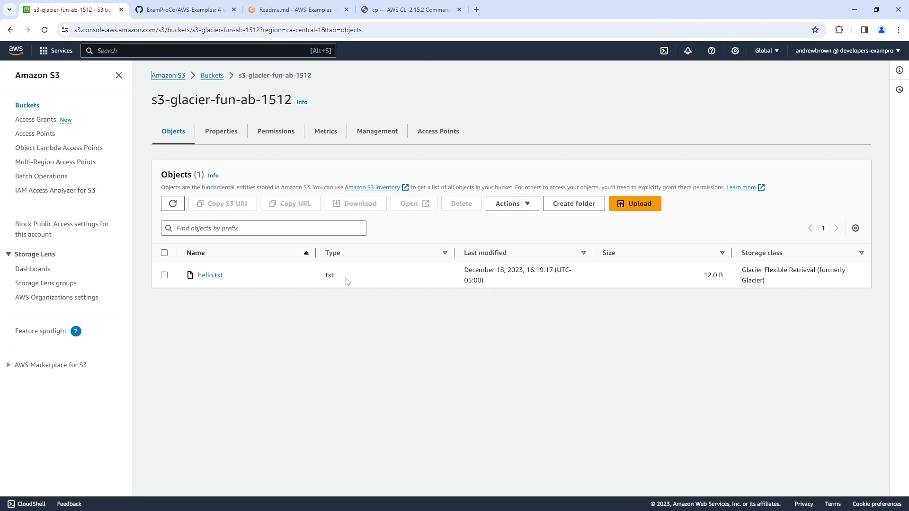
# Step: Return to the Gitpod editor and permanently delete the local hello.txt from the glacier folder
pyautogui.click(298, 9)
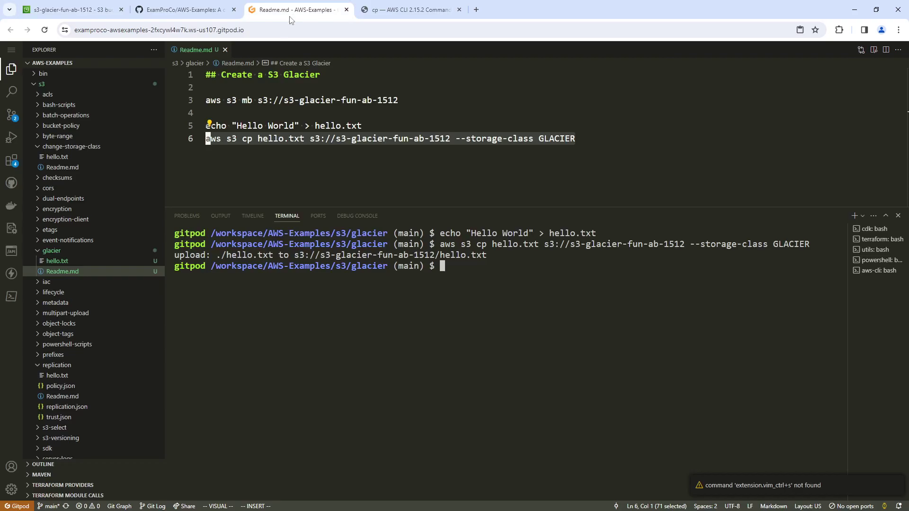
pyautogui.rightClick(71, 260)
pyautogui.click(62, 260)
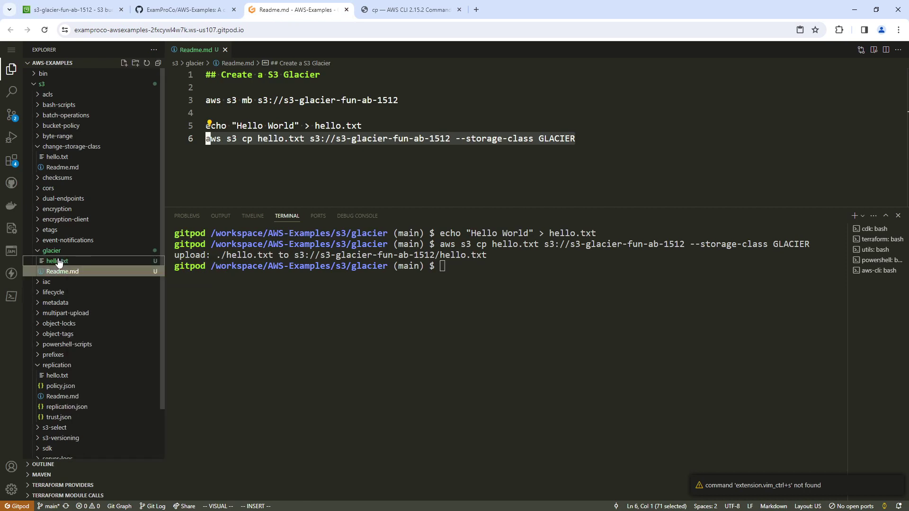
pyautogui.click(67, 261)
pyautogui.rightClick(67, 261)
pyautogui.click(135, 451)
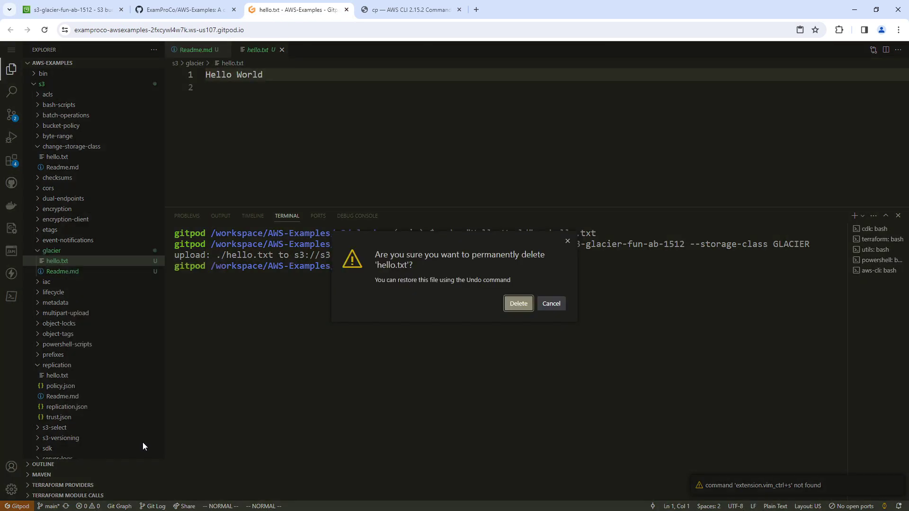
pyautogui.click(518, 304)
# Step: Add an empty line at the end of Readme.md and reword its heading to "Create a bucket with an S3 Glacier file"
pyautogui.click(357, 154)
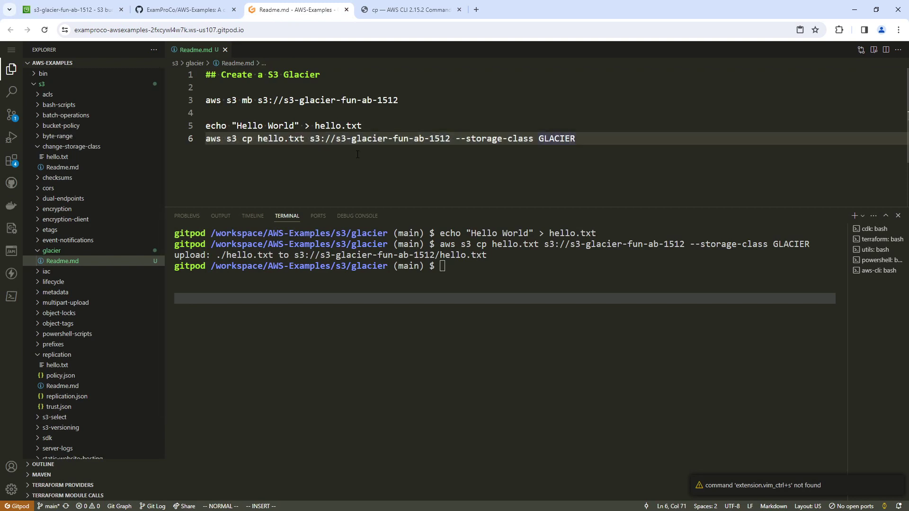
pyautogui.press('Escape')
pyautogui.press('o')
pyautogui.press('Escape')
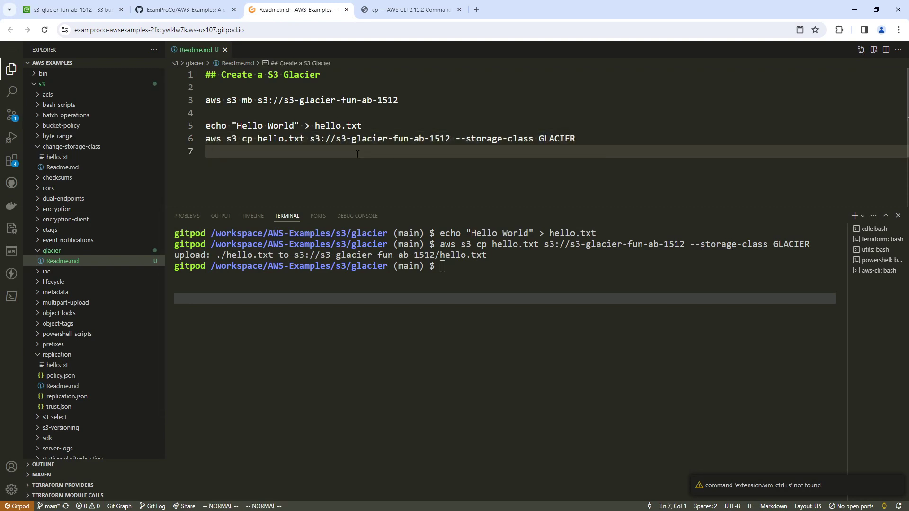
pyautogui.press('k')
pyautogui.press('k')
pyautogui.press('k')
pyautogui.press('k')
pyautogui.press('k')
pyautogui.press('k')
pyautogui.press('w')
pyautogui.press('w')
pyautogui.press('w')
pyautogui.write('ibu')
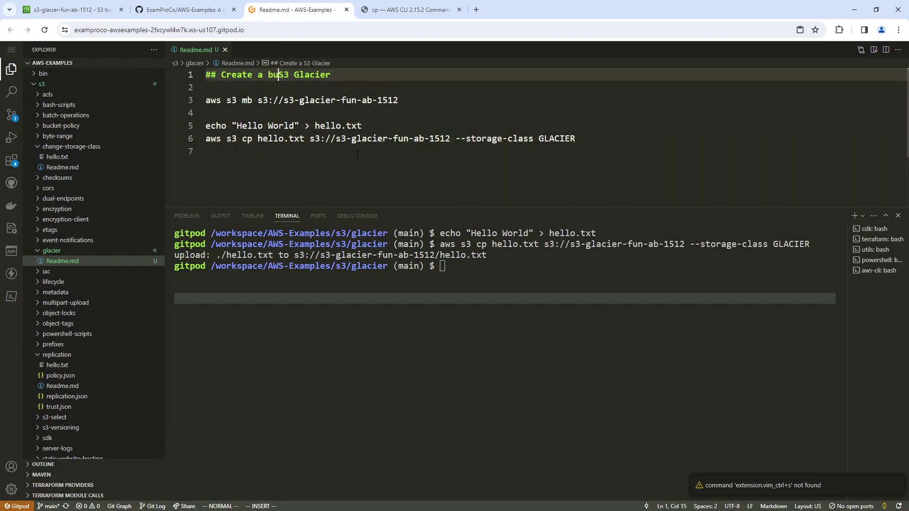
pyautogui.write('cket with an')
pyautogui.press('End')
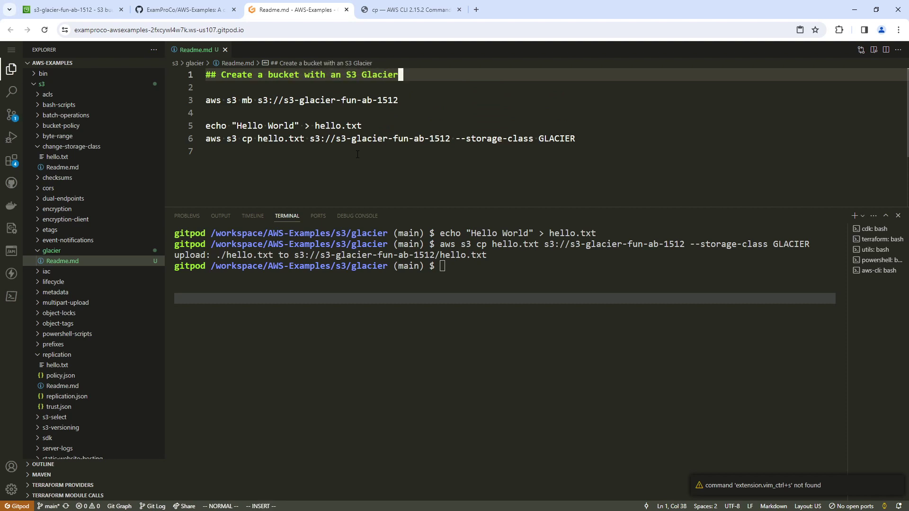
pyautogui.write('file')
pyautogui.press('Escape')
# Step: Add a second-level heading "Copy the file" at the end of Readme.md, followed by empty lines
pyautogui.hotkey('shift', 'g')
pyautogui.write('o## ')
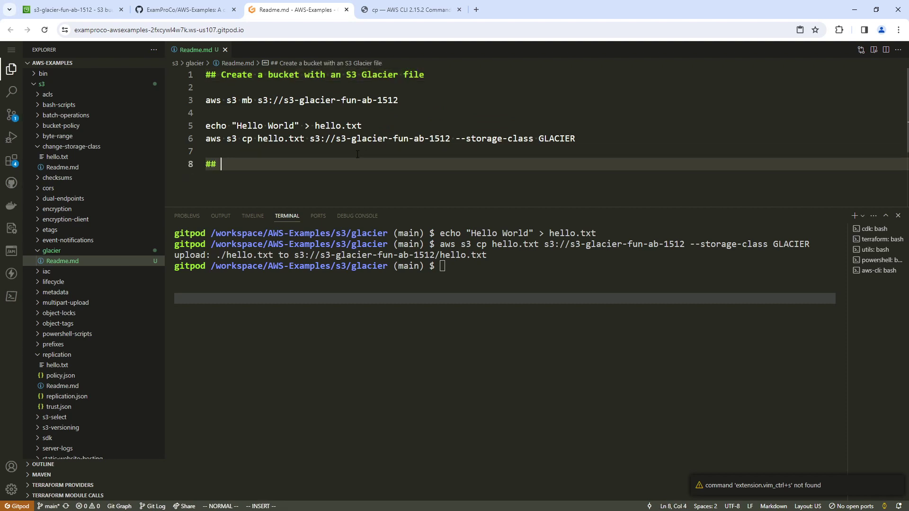
pyautogui.write('Copy the file')
pyautogui.press('Return')
pyautogui.press('Return')
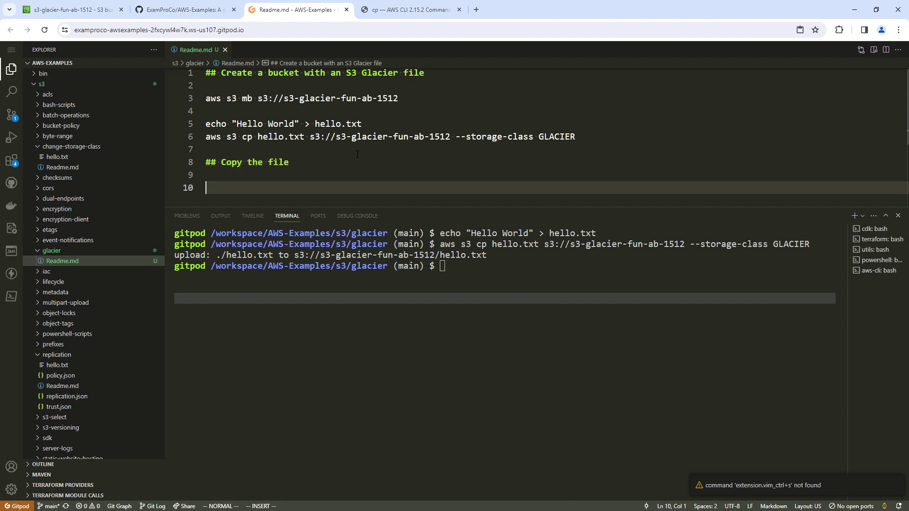
pyautogui.press('Escape')
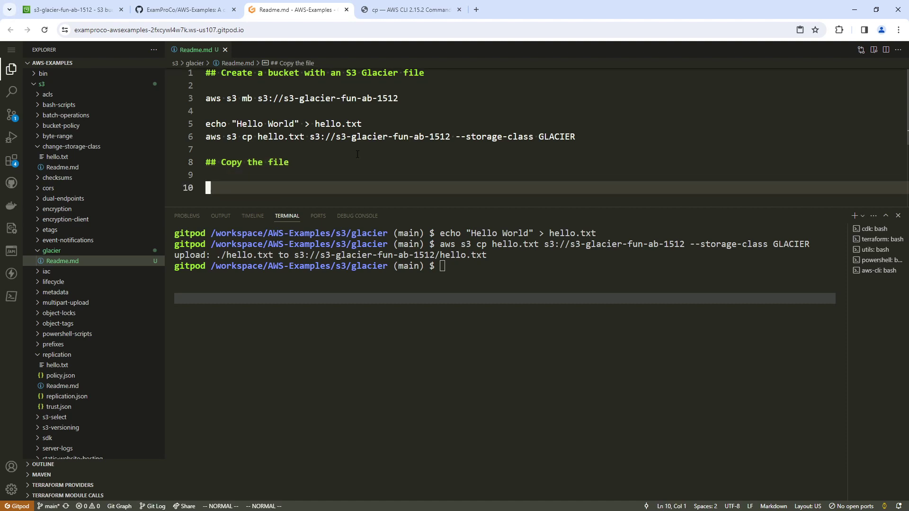
# Step: Duplicate the aws s3 cp command from line 6 below the "Copy the file" heading
pyautogui.press('k')
pyautogui.press('k')
pyautogui.press('k')
pyautogui.press('k')
pyautogui.press('y')
pyautogui.press('y')
pyautogui.press('j')
pyautogui.press('j')
pyautogui.press('j')
pyautogui.press('j')
pyautogui.press('p')
pyautogui.press('w')
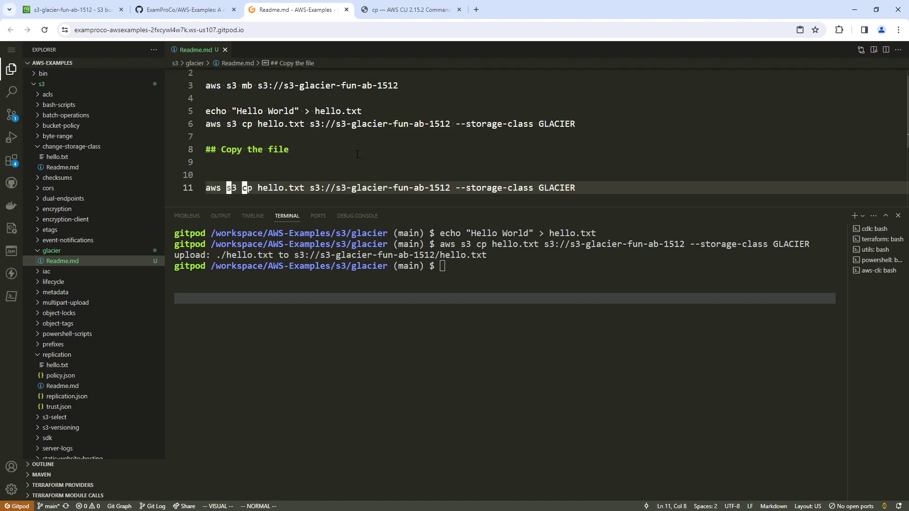
# Step: Remove the hello.txt source argument from the duplicated command on line 11 so S3://s3-glacier-fun-ab-1512 directly follows aws s3 cp
pyautogui.press('w')
pyautogui.press('w')
pyautogui.press('w')
pyautogui.press('w')
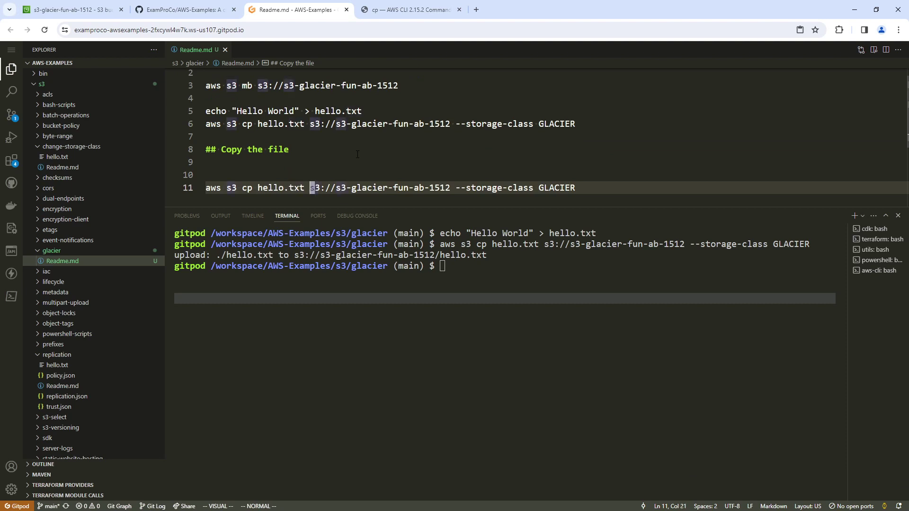
pyautogui.press('b')
pyautogui.press('b')
pyautogui.press('b')
pyautogui.press('e')
pyautogui.press('w')
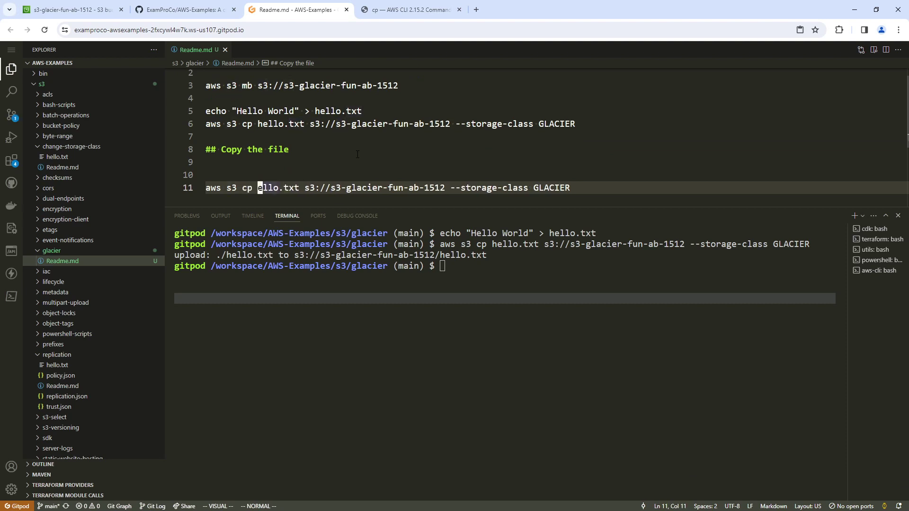
pyautogui.press('d')
pyautogui.hotkey('shift', 'w')
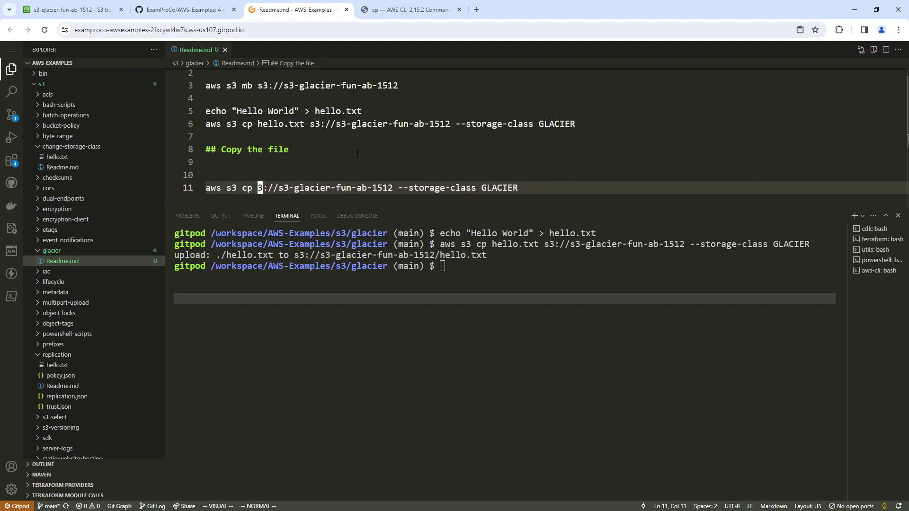
pyautogui.write('s')
pyautogui.press('Escape')
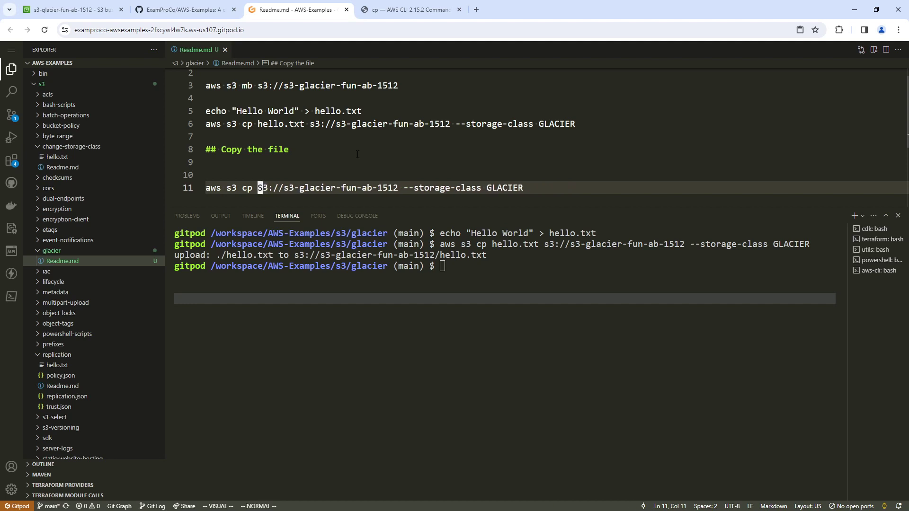
# Step: Replace the --storage-class GLACIER option on line 11 with the destination hello.txt and save Readme.md
pyautogui.press('w')
pyautogui.press('w')
pyautogui.press('w')
pyautogui.press('w')
pyautogui.press('w')
pyautogui.press('w')
pyautogui.press('w')
pyautogui.press('w')
pyautogui.press('w')
pyautogui.press('w')
pyautogui.press('e')
pyautogui.press('w')
pyautogui.hotkey('shift', 'c')
pyautogui.write('hel')
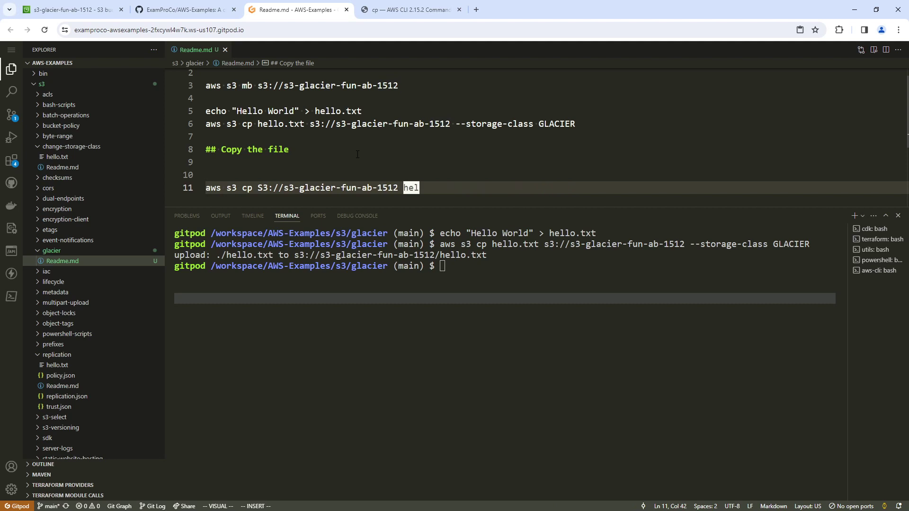
pyautogui.write('lo.txt')
pyautogui.press('Escape')
pyautogui.hotkey('ctrl', 's')
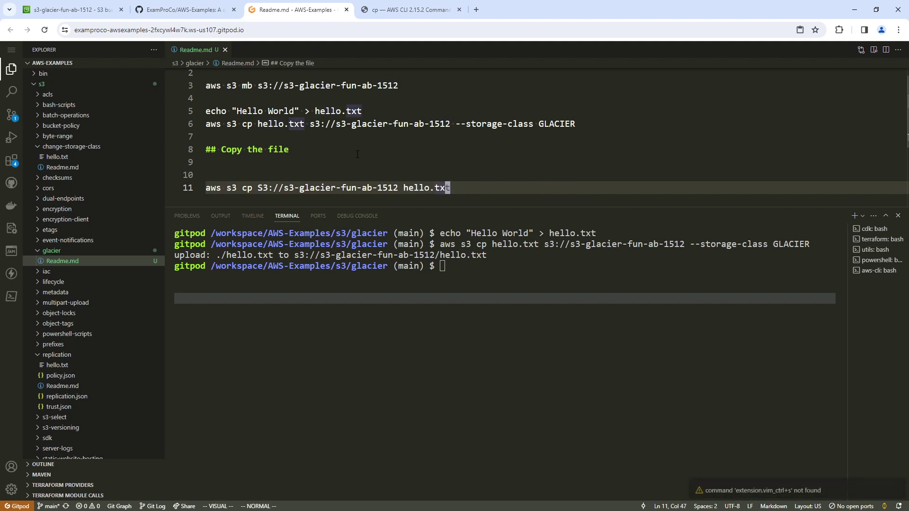
pyautogui.moveTo(450, 188); pyautogui.dragTo(194, 182)
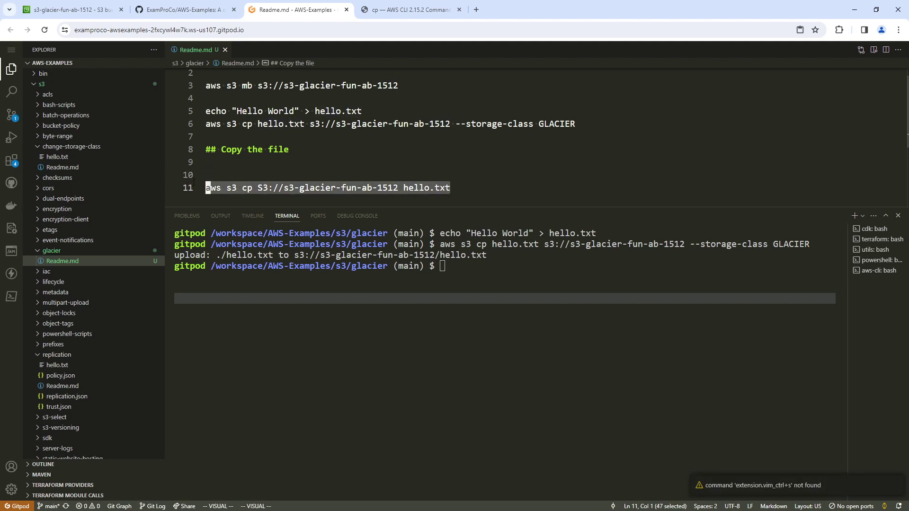
pyautogui.rightClick(229, 191)
pyautogui.click(337, 362)
pyautogui.click(488, 311)
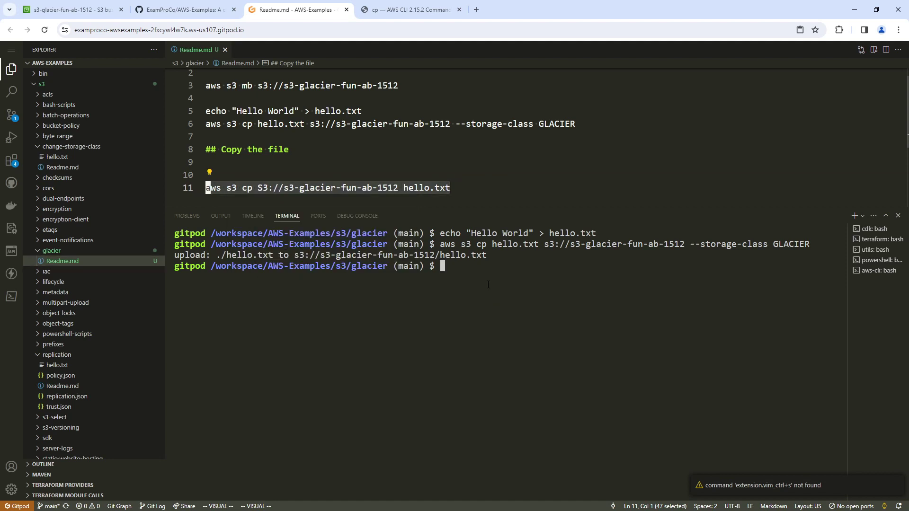
pyautogui.moveTo(451, 188); pyautogui.dragTo(202, 185)
pyautogui.rightClick(239, 191)
pyautogui.click(300, 360)
pyautogui.click(614, 330)
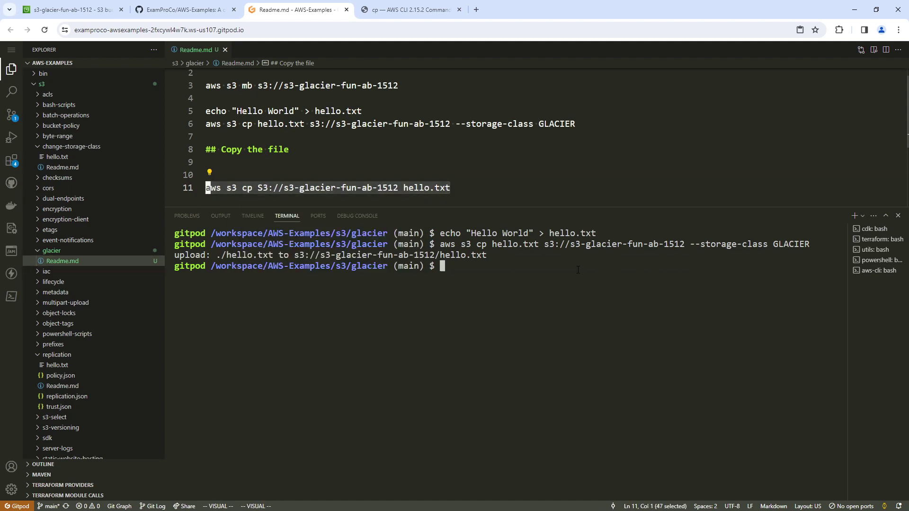
pyautogui.hotkey('ctrl', 'v')
pyautogui.press('Return')
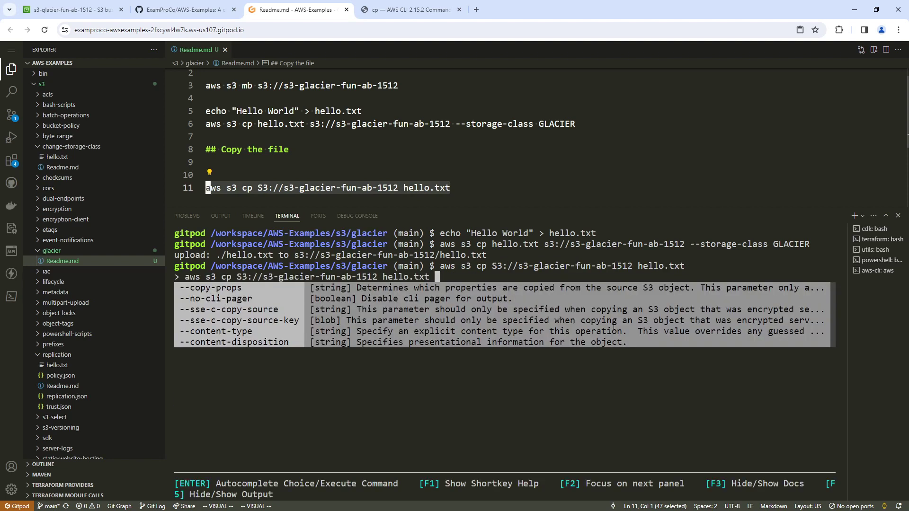
pyautogui.click(391, 188)
pyautogui.hotkey('ctrl', 'c')
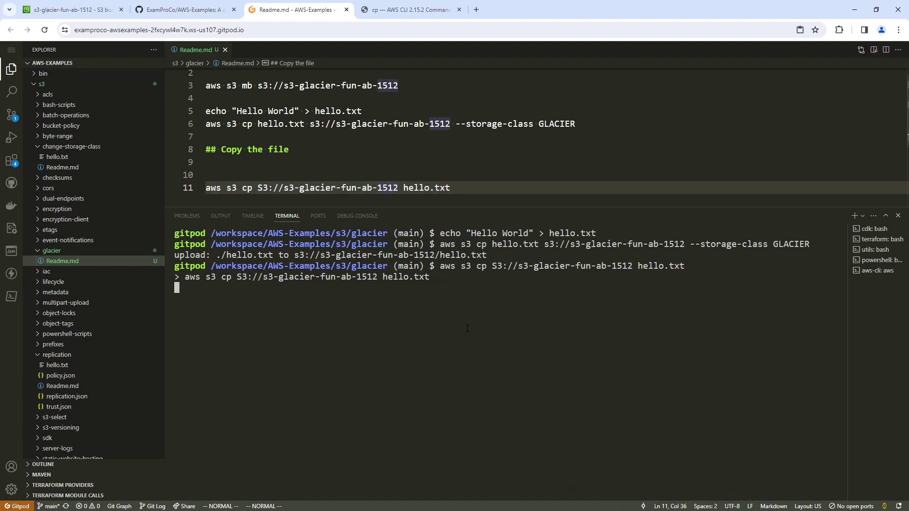
# Step: Add the object key /hello.txt to the end of the bucket URI in the line 11 copy command
pyautogui.click(395, 188)
pyautogui.write('ab-1512/hell')
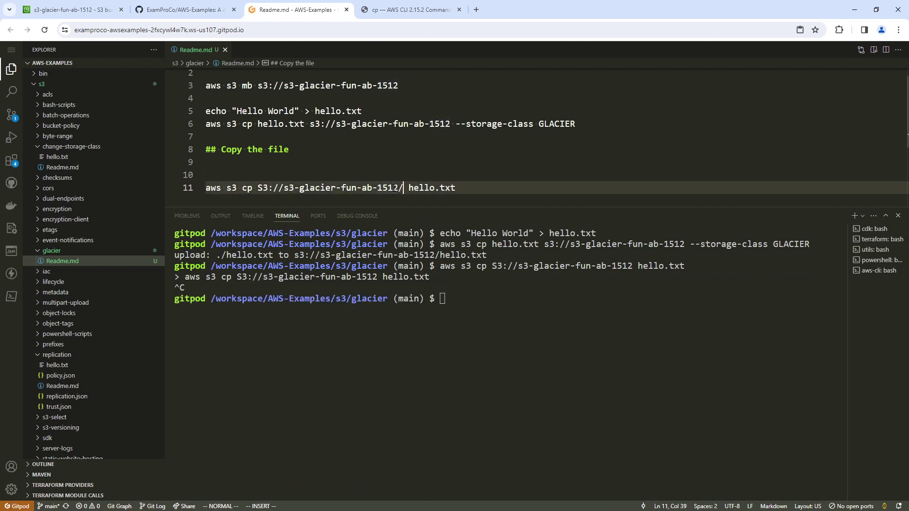
pyautogui.write('o.txt')
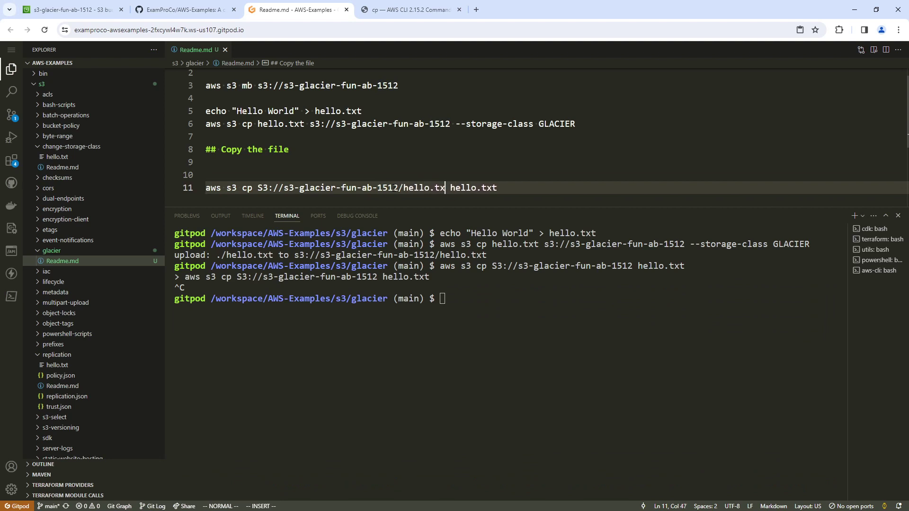
# Step: Try to run aws s3 cp S3://s3-glacier-fun-ab-1512/hello.txt hello.txt from line 11 in the terminal
pyautogui.press('Escape')
pyautogui.press('$')
pyautogui.press('v')
pyautogui.press('0')
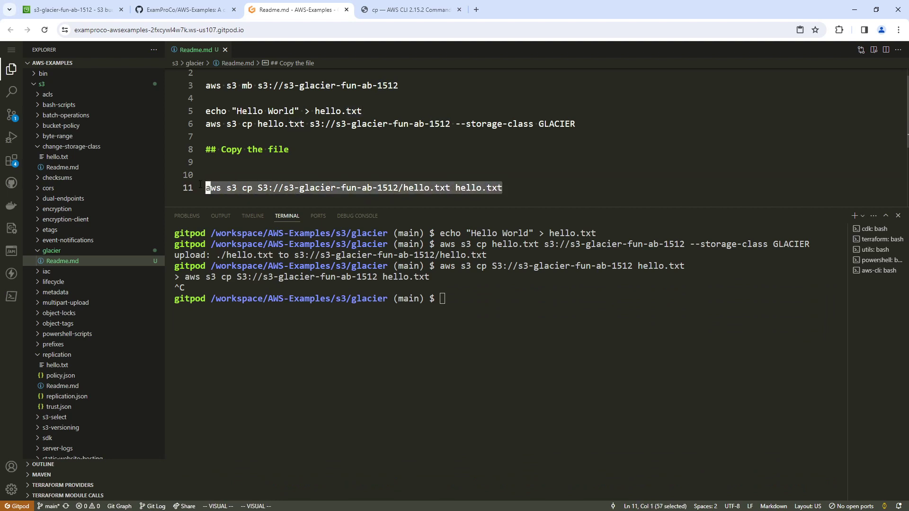
pyautogui.rightClick(234, 190)
pyautogui.click(303, 360)
pyautogui.hotkey('ctrl', 'v')
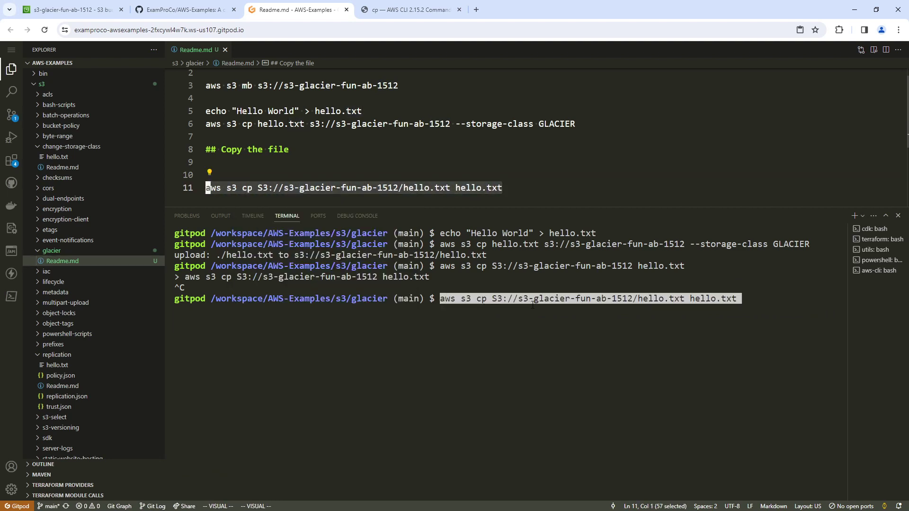
pyautogui.press('Return')
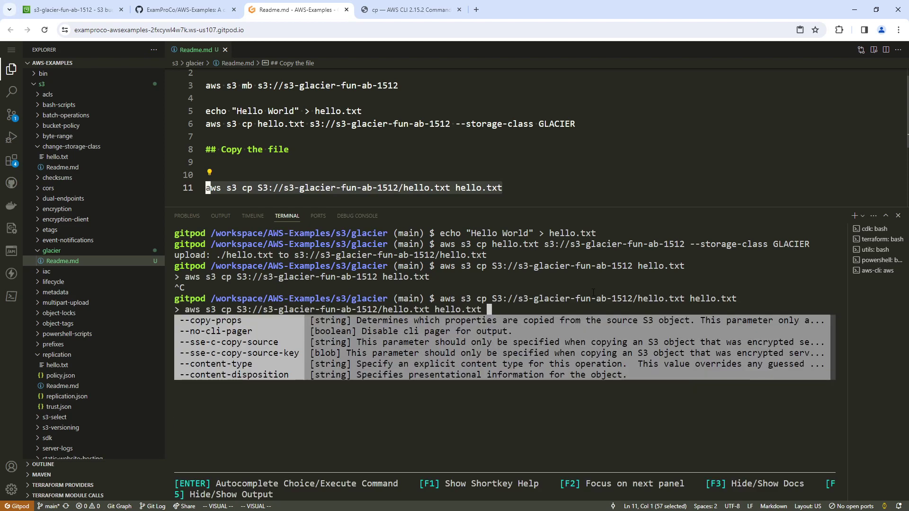
pyautogui.press('Return')
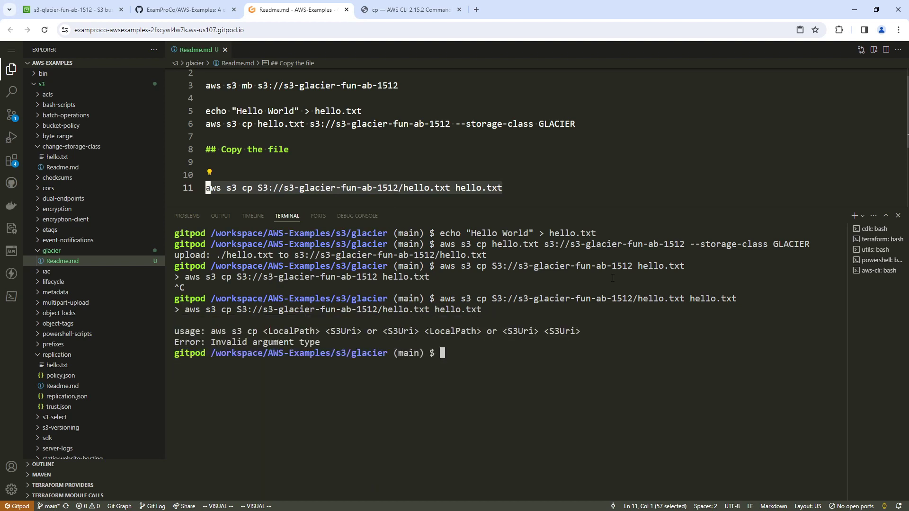
# Step: Change the capital S of the S3 URI prefix on line 11 to lowercase so it reads s3://
pyautogui.click(263, 188)
pyautogui.click(285, 188)
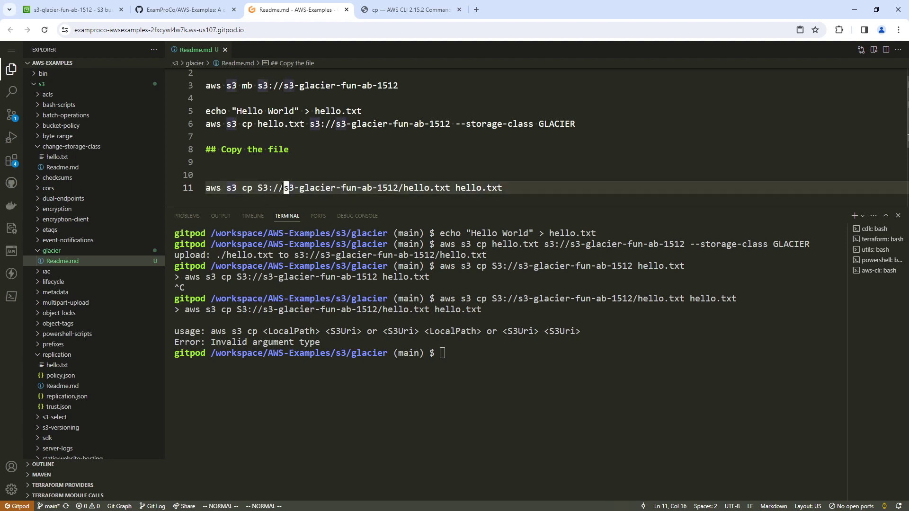
pyautogui.press('h')
pyautogui.press('h')
pyautogui.press('h')
pyautogui.press('h')
pyautogui.press('h')
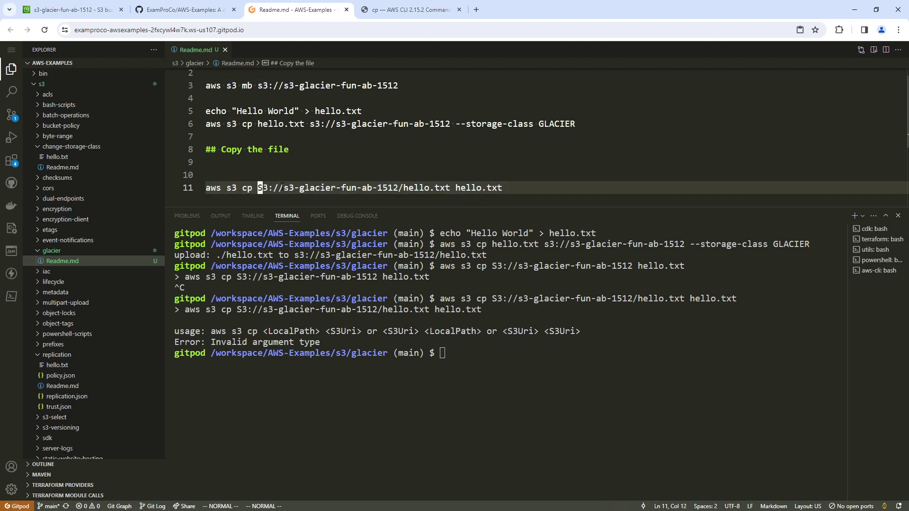
pyautogui.press('r')
pyautogui.press('s')
# Step: Copy the corrected line 11 into the terminal and run aws s3 cp s3://s3-glacier-fun-ab-1512/hello.txt hello.txt
pyautogui.moveTo(503, 187); pyautogui.dragTo(206, 188)
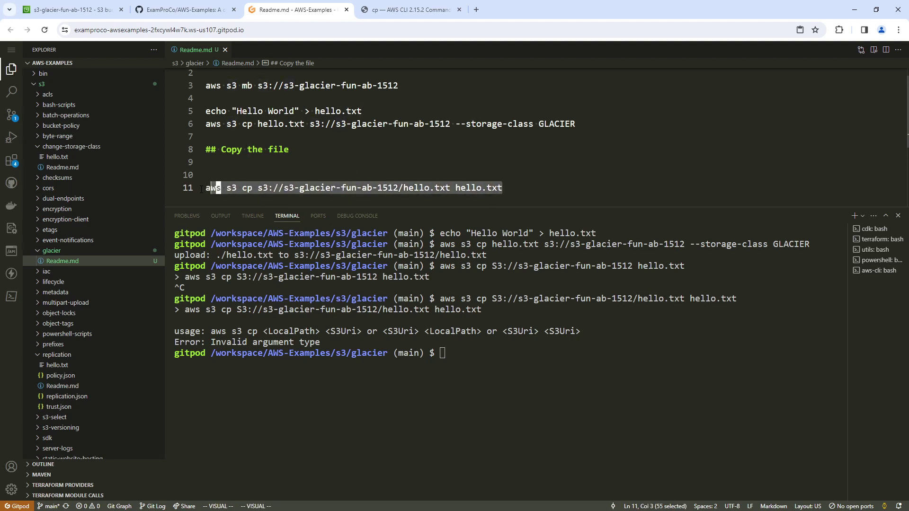
pyautogui.rightClick(246, 192)
pyautogui.click(267, 360)
pyautogui.rightClick(537, 376)
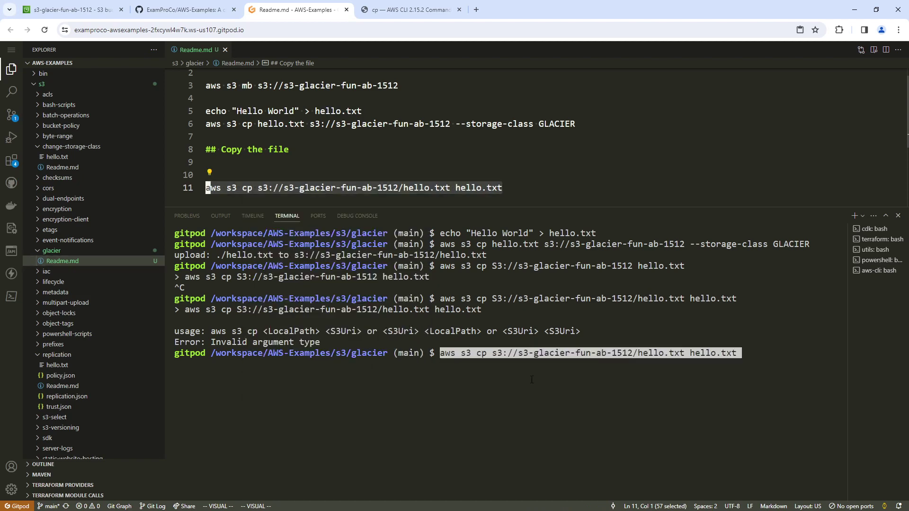
pyautogui.press('Return')
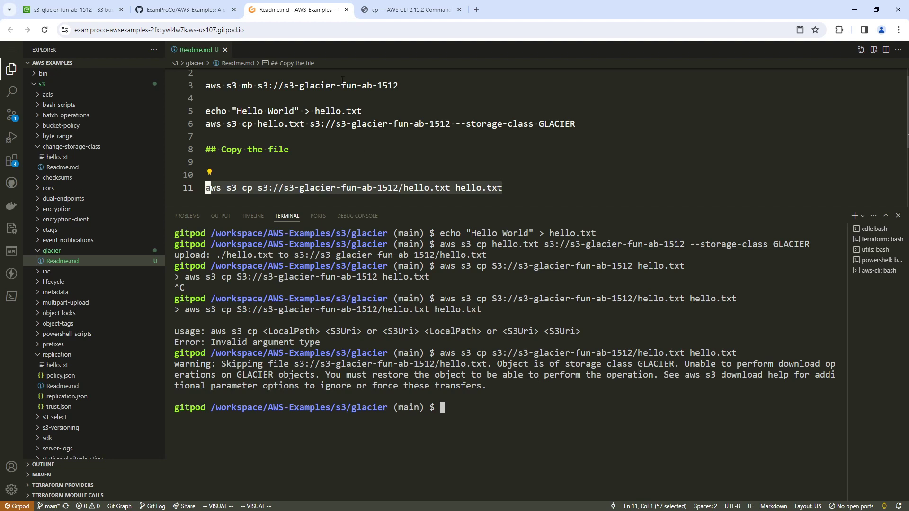
# Step: Switch to the AWS CLI Command Reference and find and open the s3api page from the service index
pyautogui.click(407, 10)
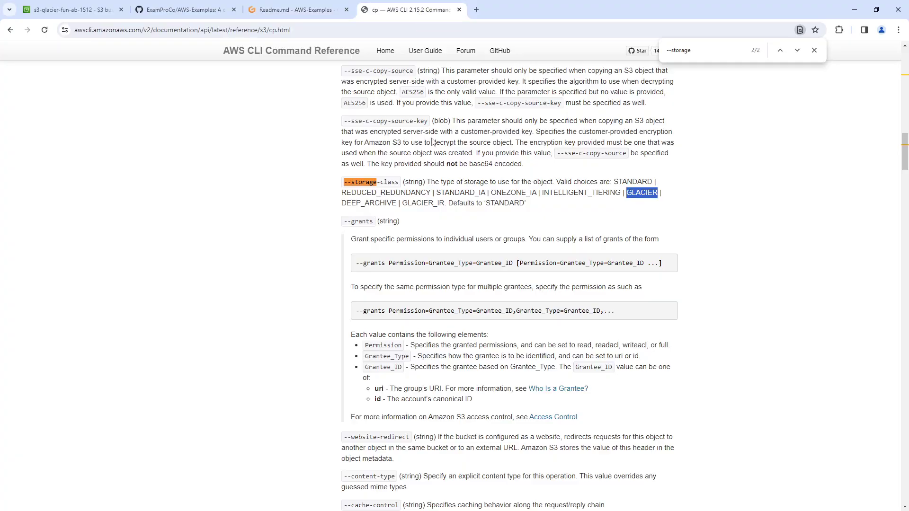
pyautogui.click(9, 32)
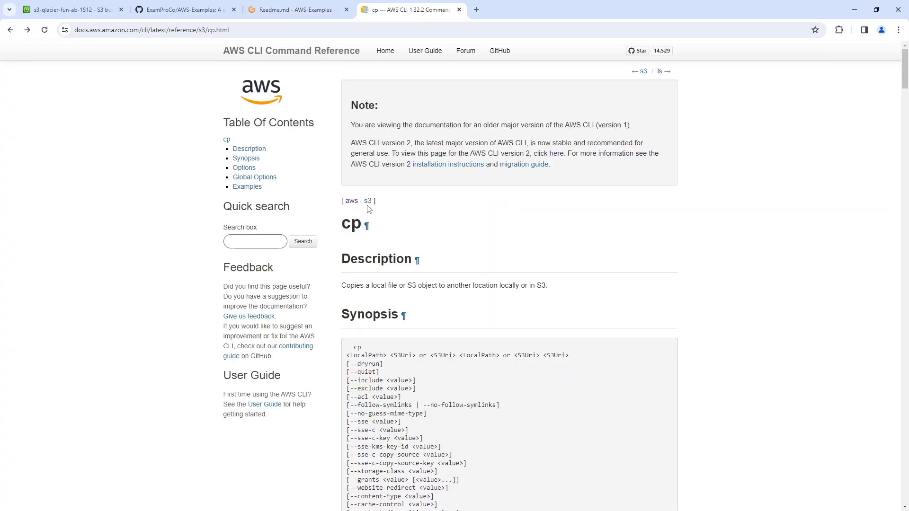
pyautogui.click(367, 201)
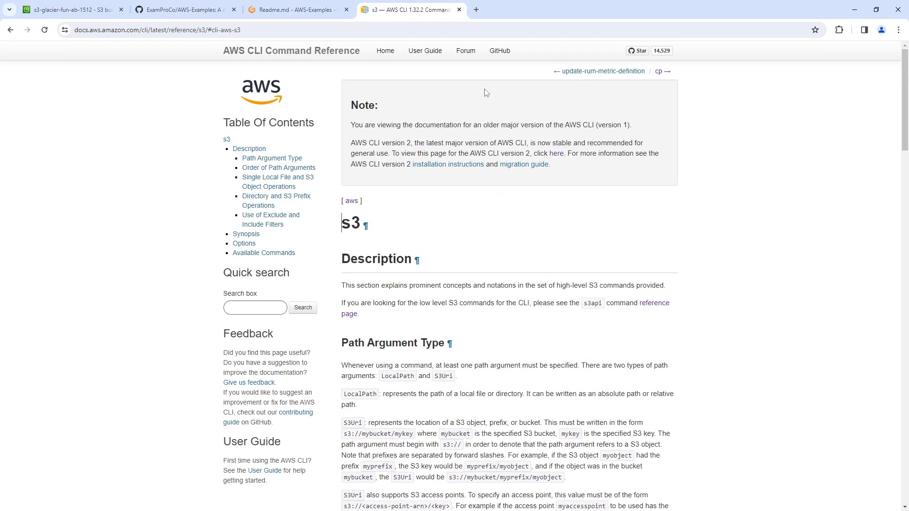
pyautogui.click(254, 97)
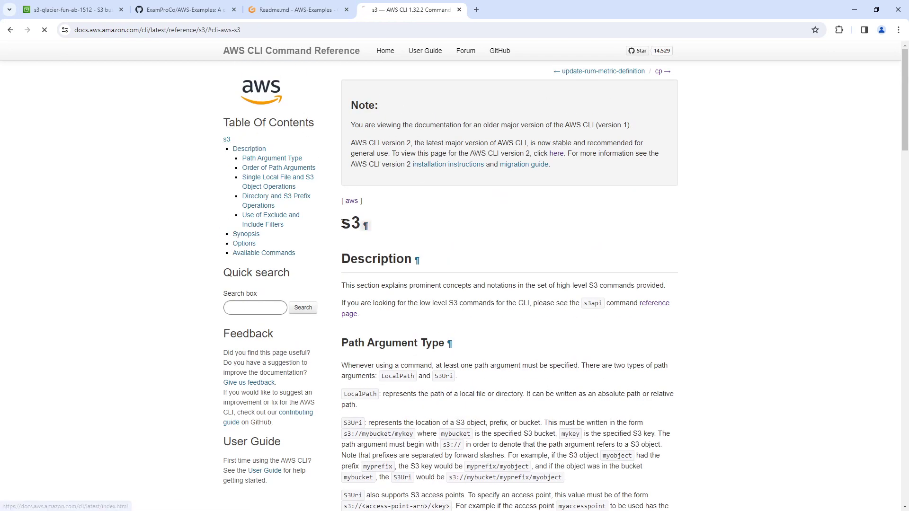
pyautogui.hotkey('ctrl', 'f')
pyautogui.write('s3api')
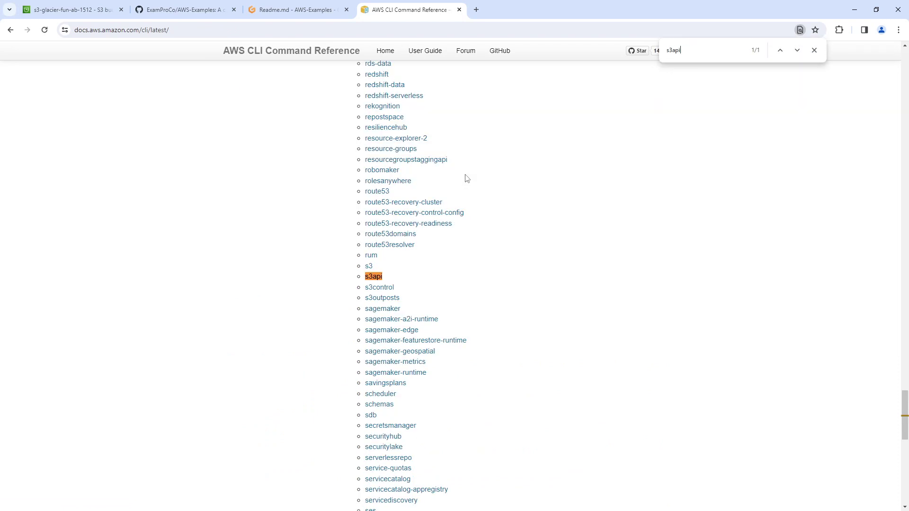
pyautogui.click(374, 277)
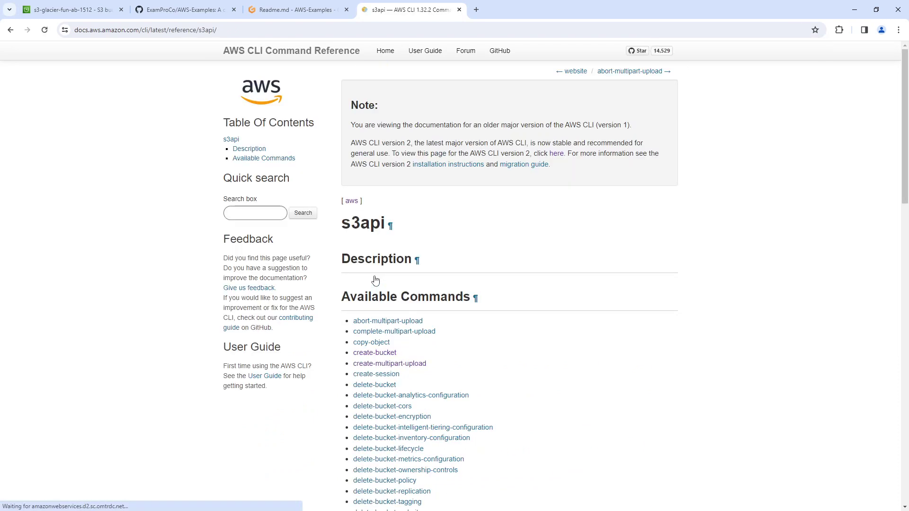
# Step: Find and open the restore-object command reference and copy its example restore request for my-glacier-bucket
pyautogui.hotkey('ctrl', 'f')
pyautogui.write('restore')
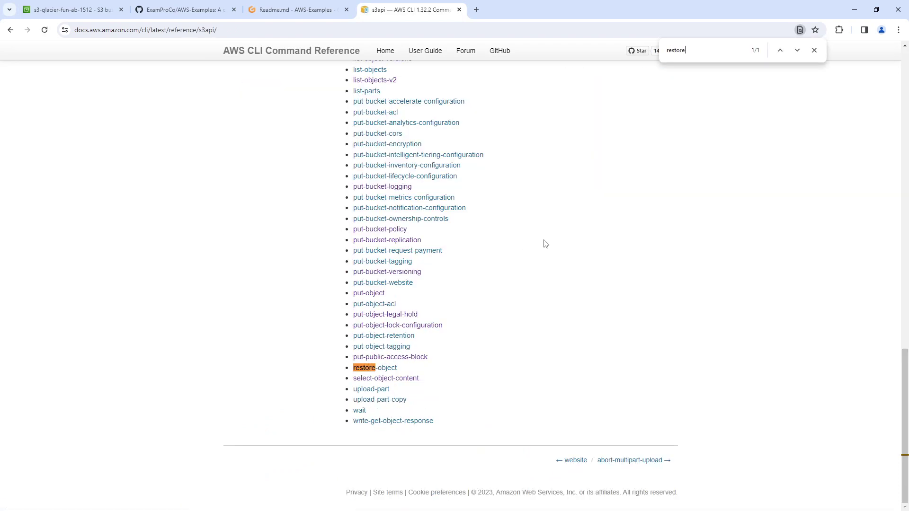
pyautogui.click(386, 368)
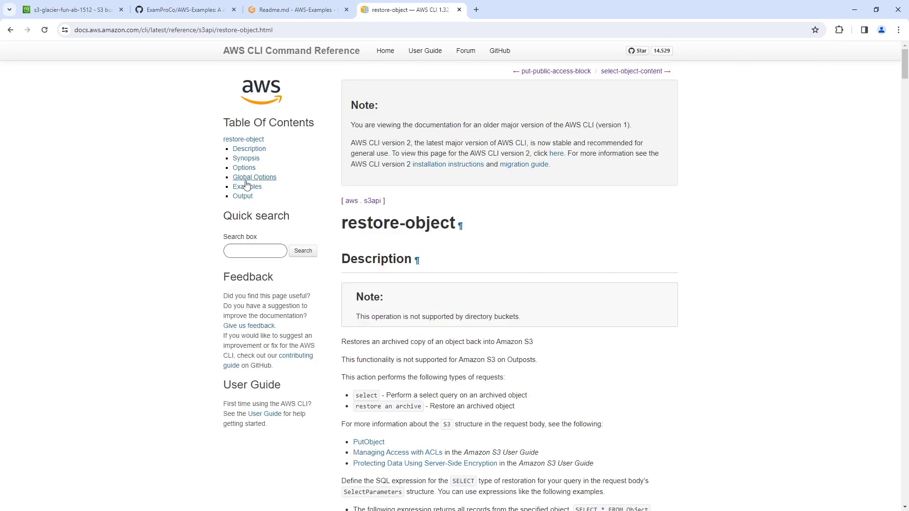
pyautogui.click(247, 186)
pyautogui.moveTo(473, 267); pyautogui.dragTo(345, 240)
pyautogui.hotkey('ctrl', 'c')
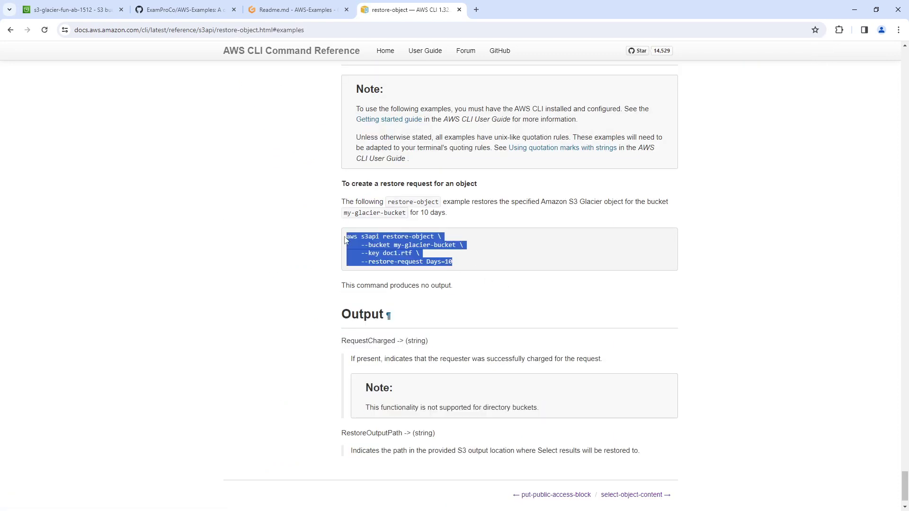
# Step: Return to Readme.md in the Gitpod editor and start a second-level heading with ## two blank lines below the copy command
pyautogui.click(327, 9)
pyautogui.click(333, 151)
pyautogui.scroll(-1, 334, 151)
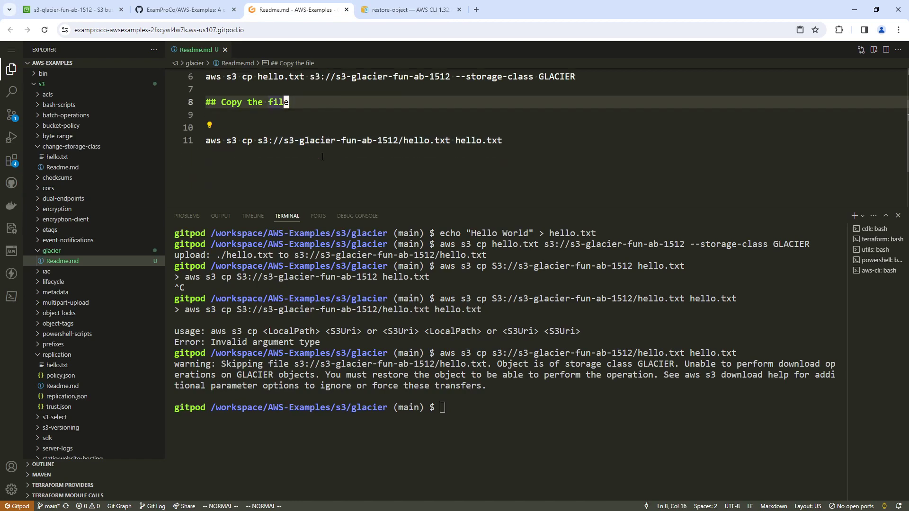
pyautogui.click(502, 140)
pyautogui.press('o')
pyautogui.press('Return')
pyautogui.press('Return')
pyautogui.write('##')
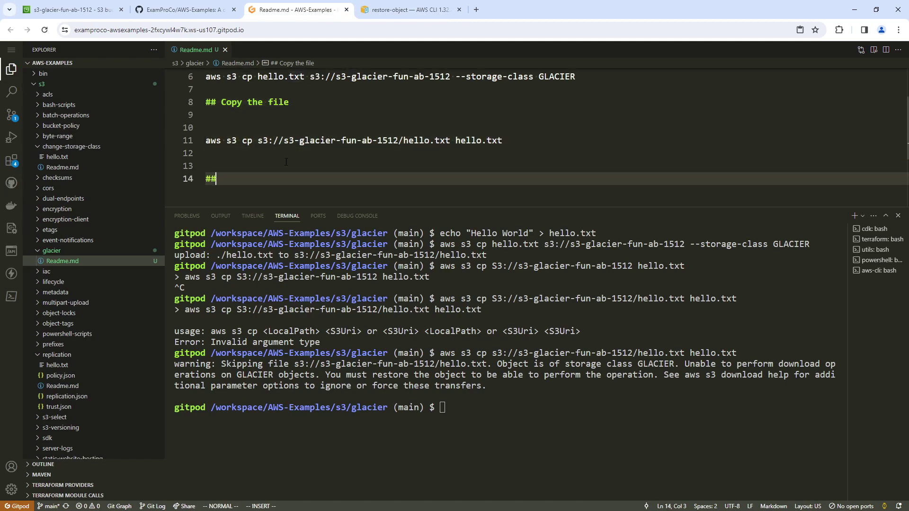
# Step: Insert the blockquote note "> This should fail" between the copy command and the new heading marker, leaving empty lines below the heading
pyautogui.press('Up')
pyautogui.press('Up')
pyautogui.press('Return')
pyautogui.write('> This sho')
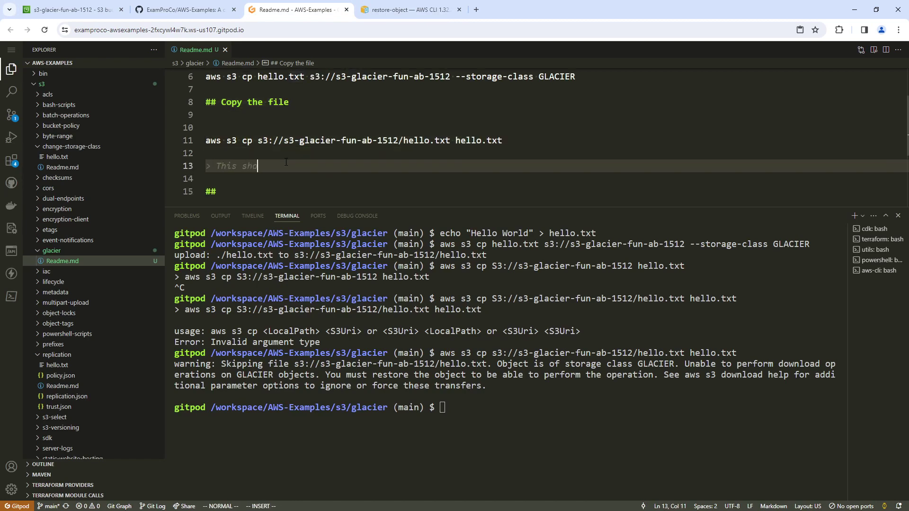
pyautogui.write('uld fail')
pyautogui.scroll(-2, 286, 162)
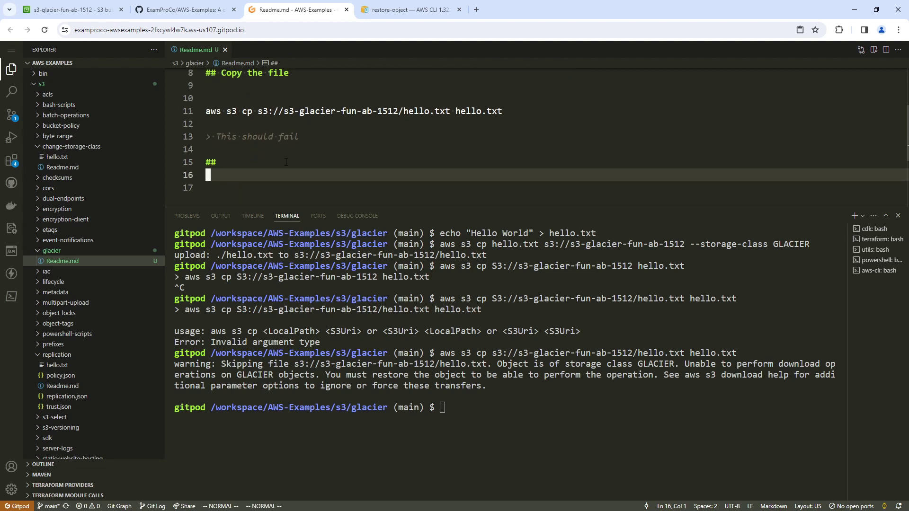
# Step: Extend the blockquote note under the copy command with "because you have to restore the object"
pyautogui.write('because you have to ')
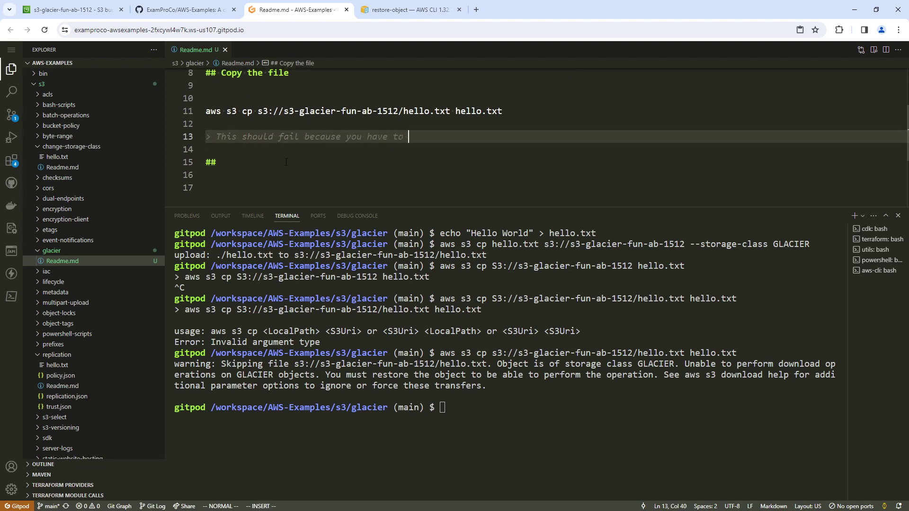
pyautogui.write('restore the c')
pyautogui.write('bject')
pyautogui.press('Escape')
# Step: Paste the copied s3api restore-object example below the empty heading marker, with a blank line between them
pyautogui.press('j')
pyautogui.press('j')
pyautogui.press('j')
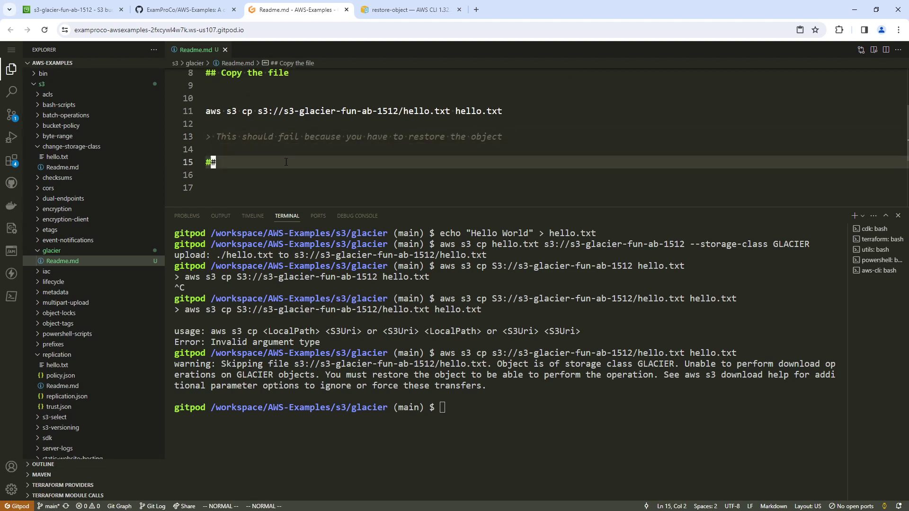
pyautogui.rightClick(295, 173)
pyautogui.click(322, 312)
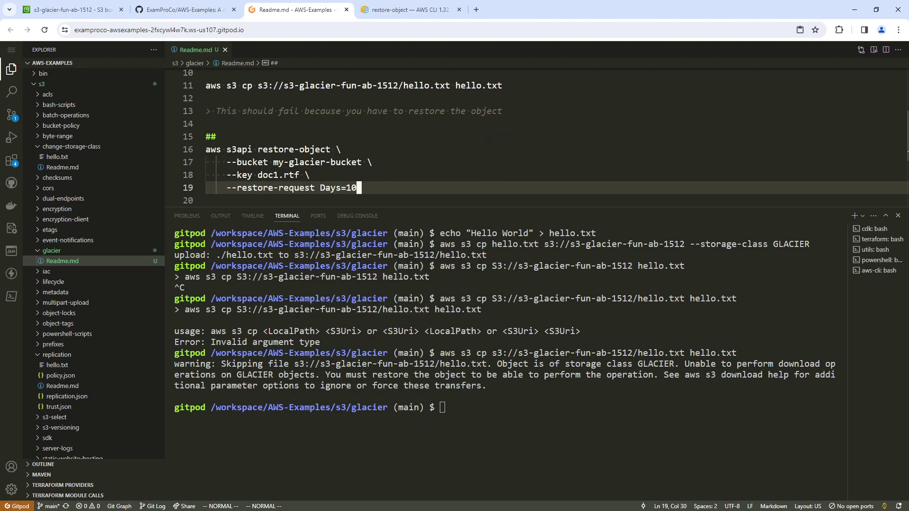
pyautogui.press('k')
pyautogui.press('j')
pyautogui.press('o')
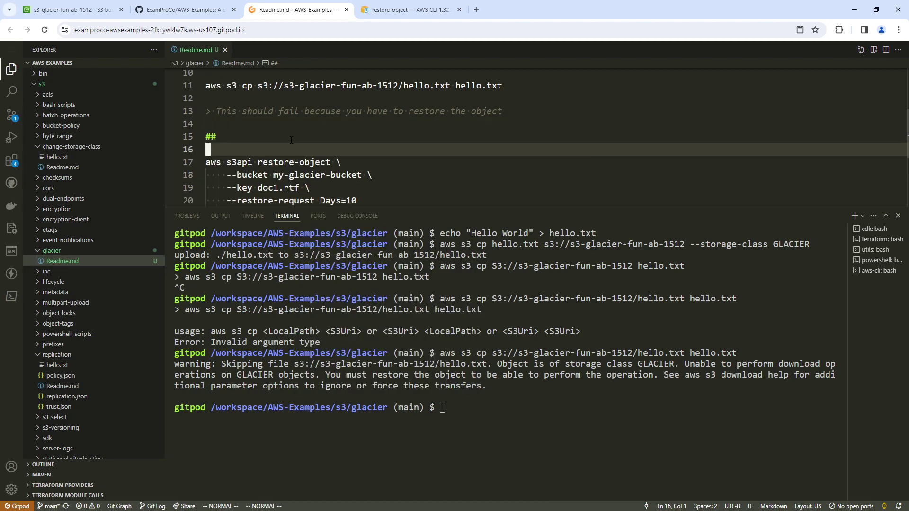
pyautogui.press('Escape')
# Step: Complete the empty second-level heading above the restore command with the title "Restore the Object"
pyautogui.press('k')
pyautogui.press('k')
pyautogui.press('k')
pyautogui.press('k')
pyautogui.press('k')
pyautogui.press('k')
pyautogui.press('k')
pyautogui.press('k')
pyautogui.press('k')
pyautogui.press('k')
pyautogui.press('k')
pyautogui.press('j')
pyautogui.press('j')
pyautogui.press('j')
pyautogui.press('j')
pyautogui.press('j')
pyautogui.press('j')
pyautogui.press('j')
pyautogui.press('j')
pyautogui.press('j')
pyautogui.press('j')
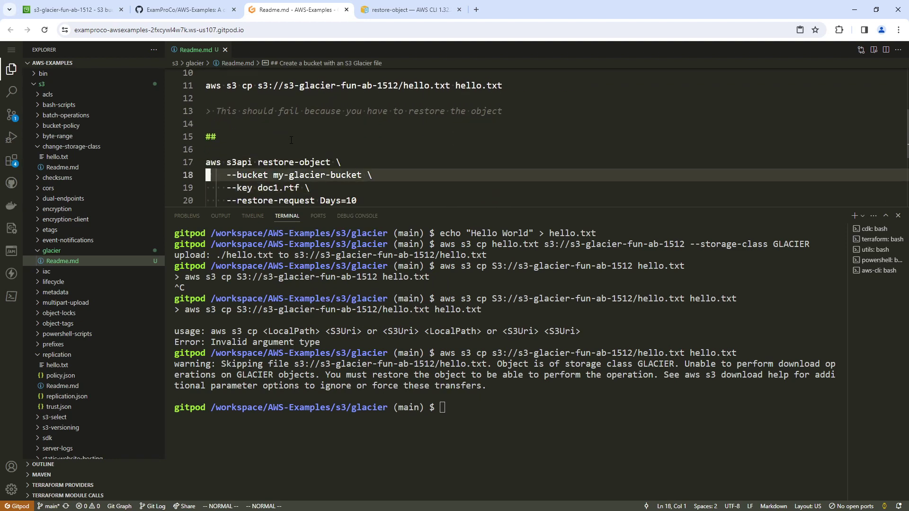
pyautogui.write('A Restore the Object')
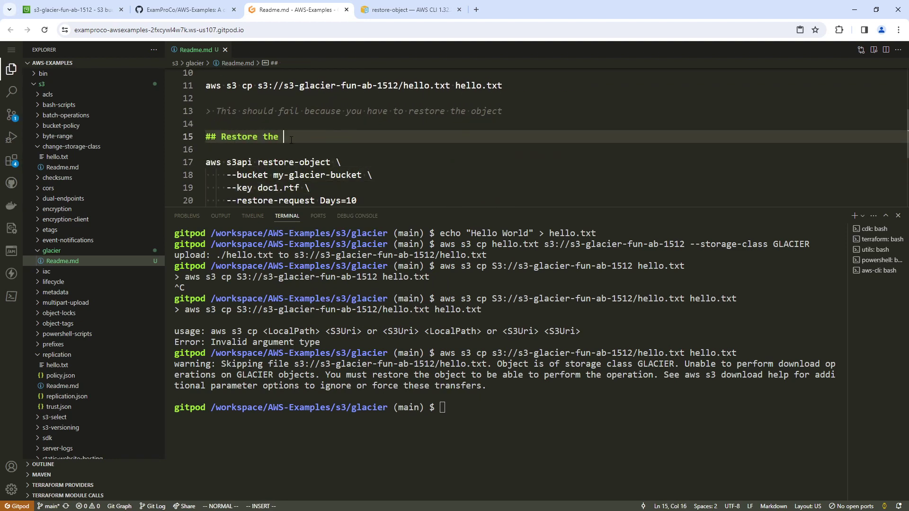
pyautogui.press('Escape')
pyautogui.press('j')
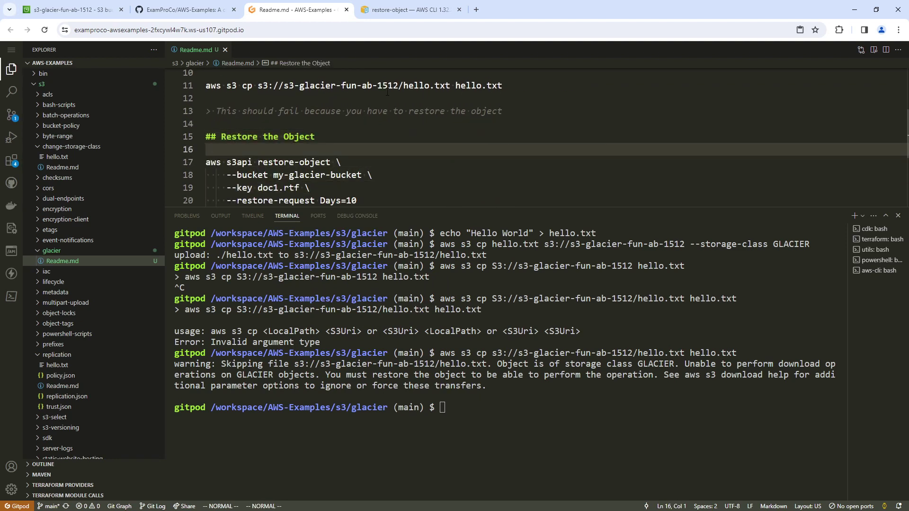
# Step: Replace my-glacier-bucket in the restore command with the bucket name s3-glacier-fun-ab-1512 copied from the cp command
pyautogui.moveTo(397, 86); pyautogui.dragTo(286, 87)
pyautogui.rightClick(287, 87)
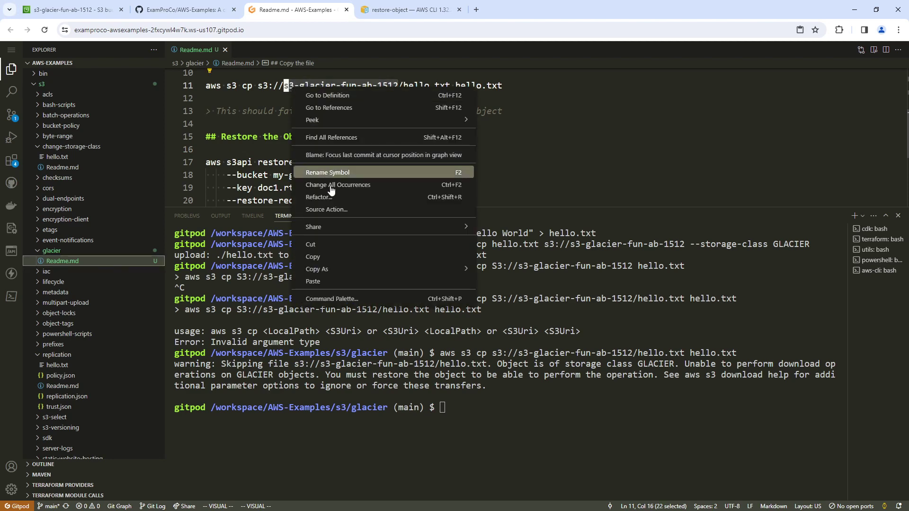
pyautogui.click(316, 257)
pyautogui.moveTo(274, 175); pyautogui.dragTo(362, 175)
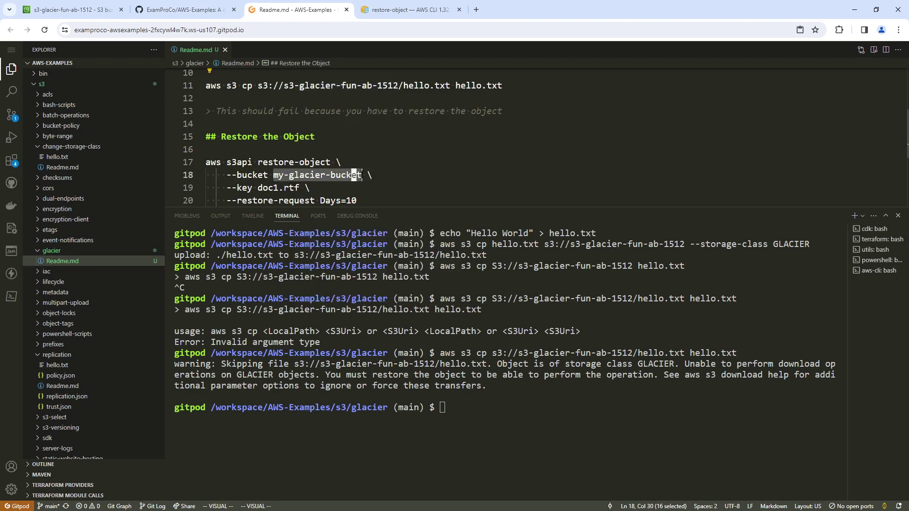
pyautogui.rightClick(353, 175)
pyautogui.click(370, 365)
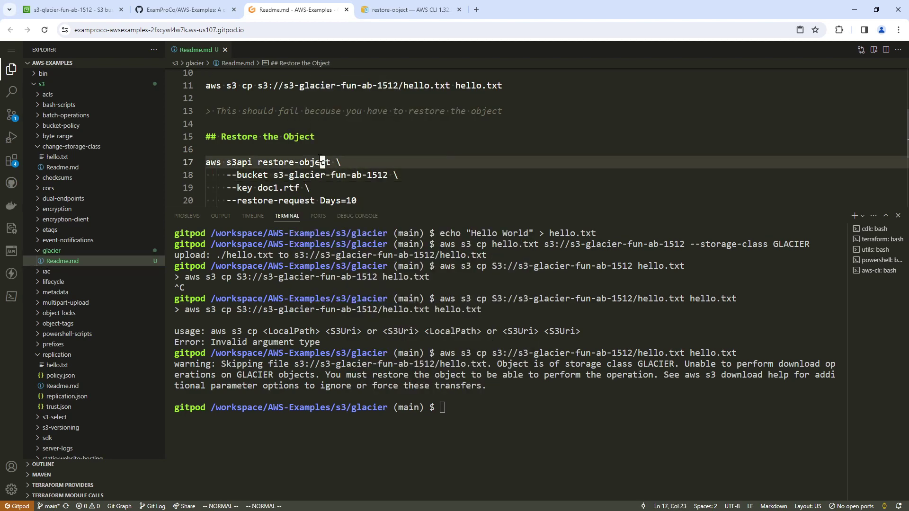
# Step: Change the --key value in the restore-object command to hello.txt
pyautogui.click(290, 175)
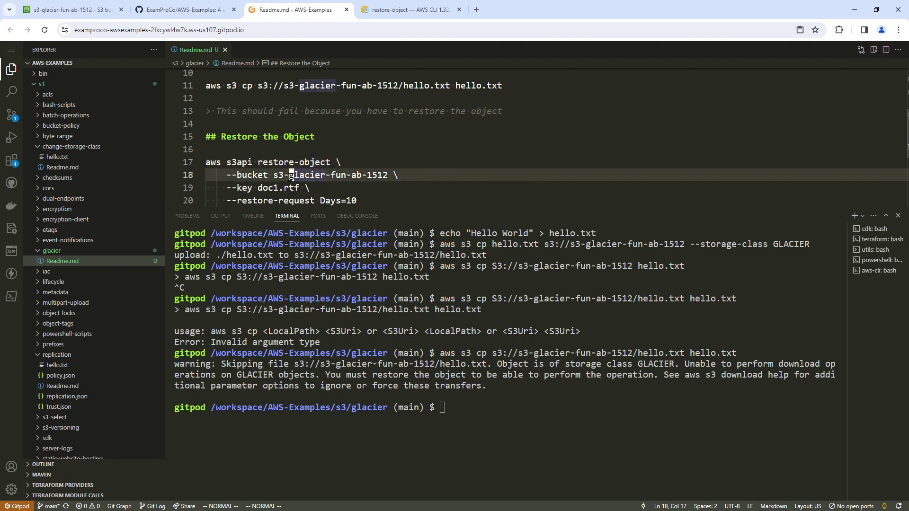
pyautogui.press('j')
pyautogui.press('b')
pyautogui.press('b')
pyautogui.press('b')
pyautogui.write('cwhello')
pyautogui.press('Escape')
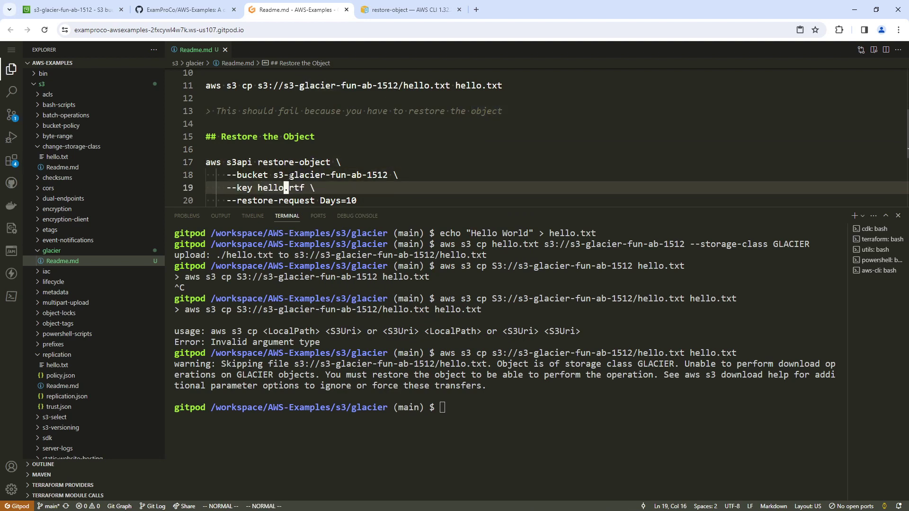
pyautogui.write('lcwtxt')
pyautogui.press('Escape')
# Step: Delete the empty line below the restore command and set its restore request to Days=1
pyautogui.press('j')
pyautogui.press('j')
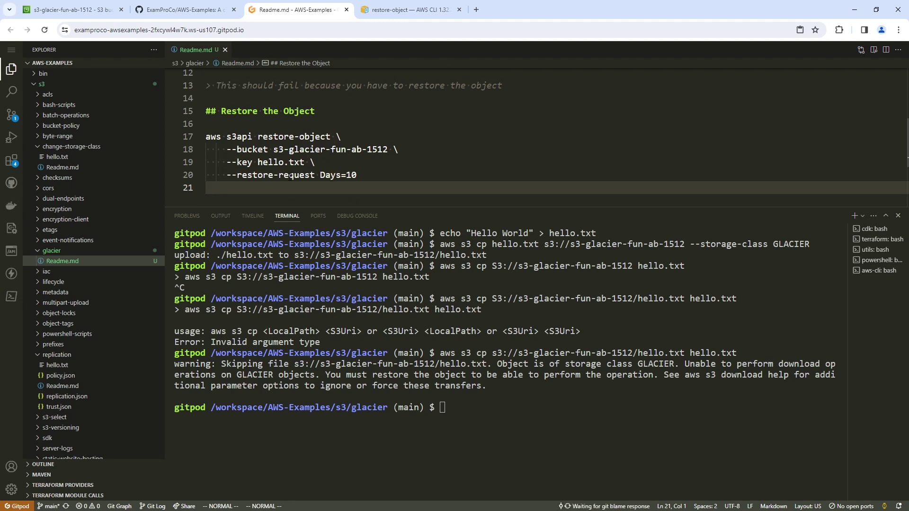
pyautogui.press('d')
pyautogui.press('d')
pyautogui.press('$')
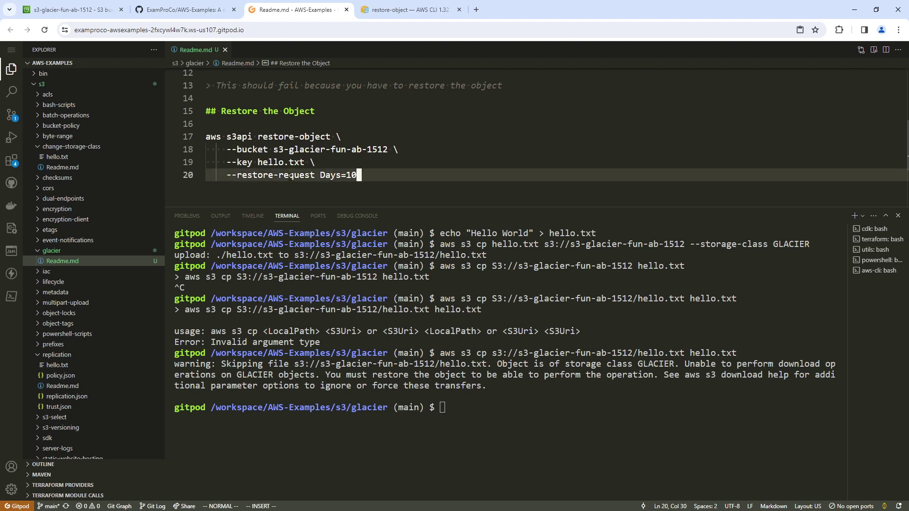
pyautogui.press('x')
# Step: Copy the full restore-object command from Readme.md and run it in the terminal
pyautogui.moveTo(399, 180); pyautogui.dragTo(206, 136)
pyautogui.rightClick(349, 151)
pyautogui.click(367, 338)
pyautogui.hotkey('ctrl', 'v')
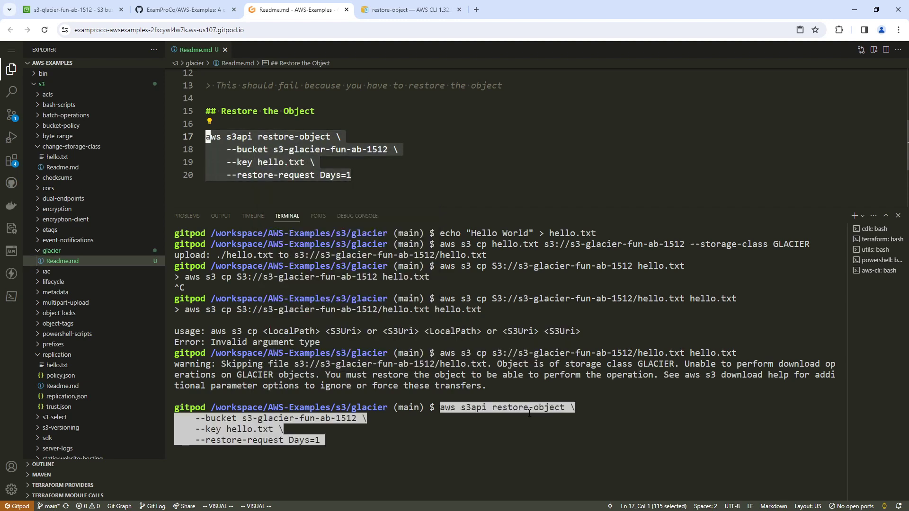
pyautogui.press('Return')
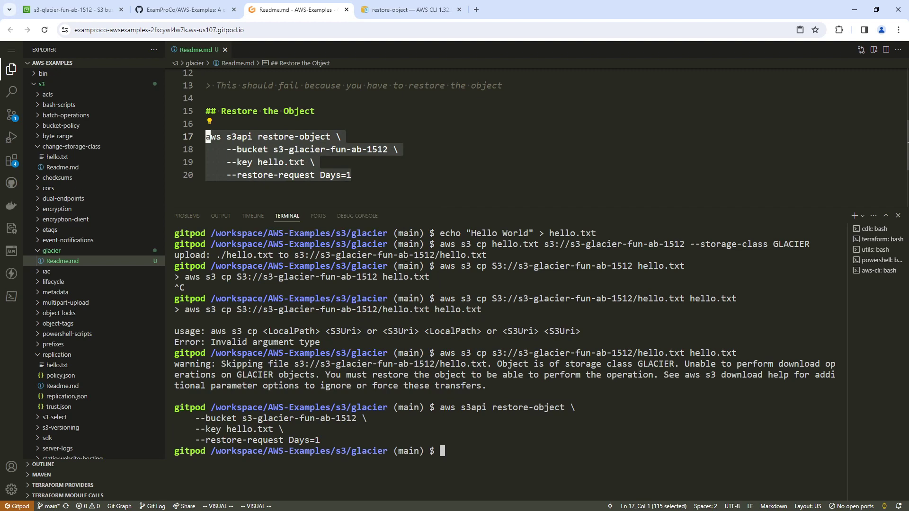
# Step: Switch to the S3 console, refresh the bucket's objects, and open hello.txt to examine its restoration status and retrieval tier
pyautogui.click(182, 13)
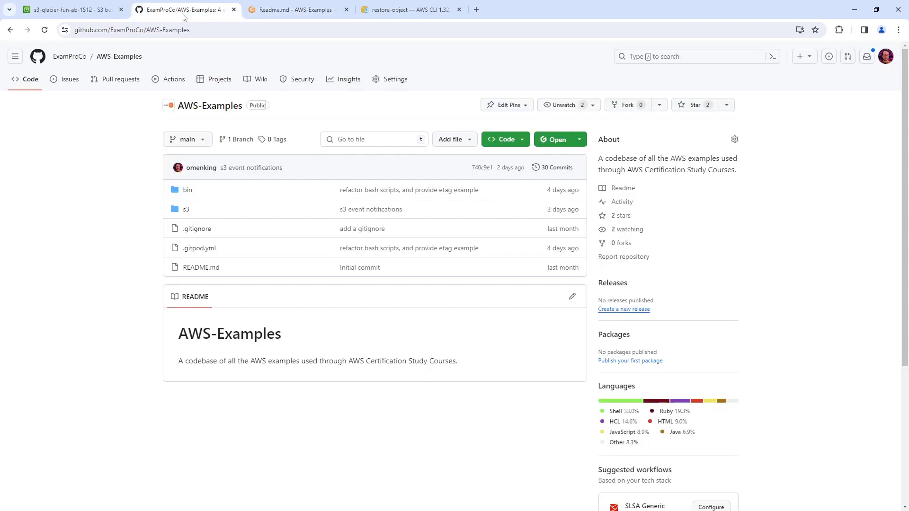
pyautogui.click(285, 10)
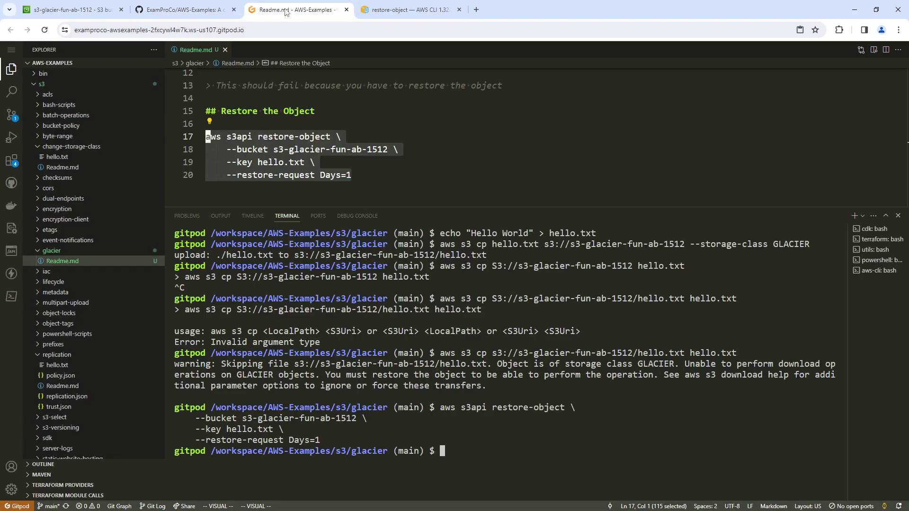
pyautogui.click(71, 10)
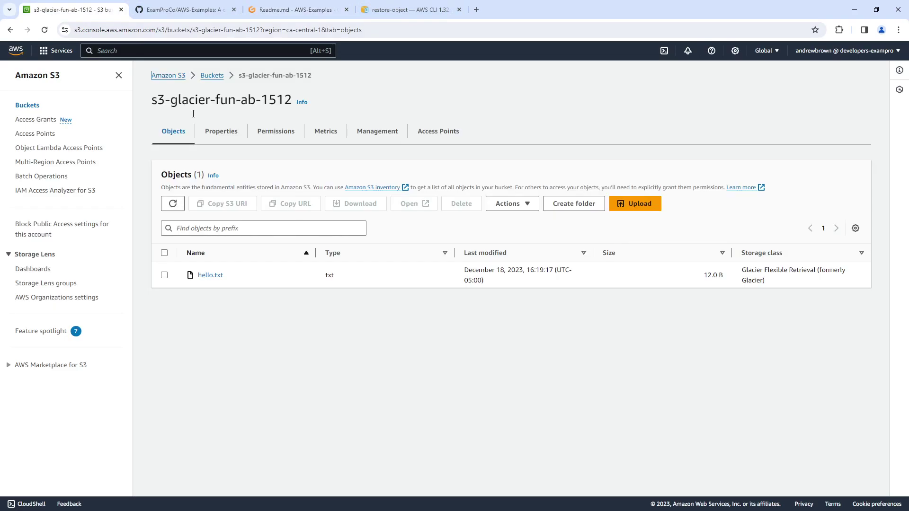
pyautogui.click(169, 208)
pyautogui.click(210, 275)
pyautogui.scroll(-8, 255, 332)
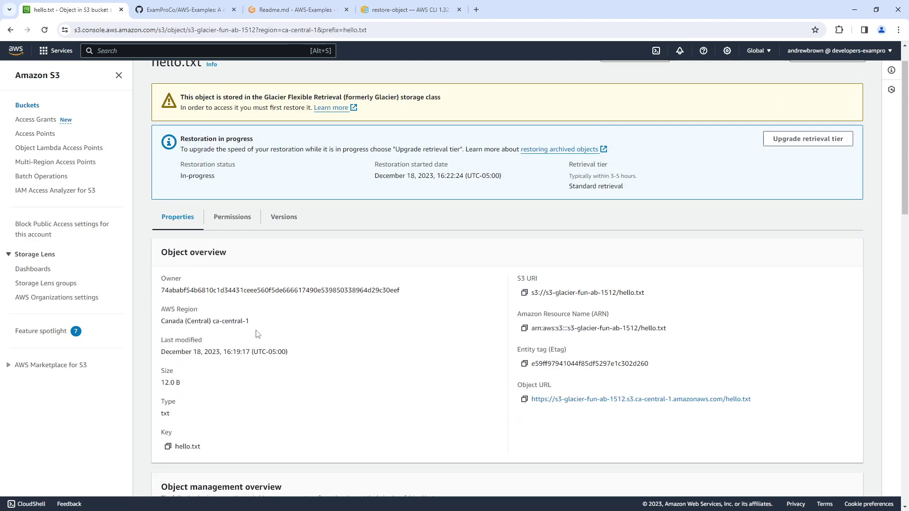
pyautogui.scroll(8, 256, 329)
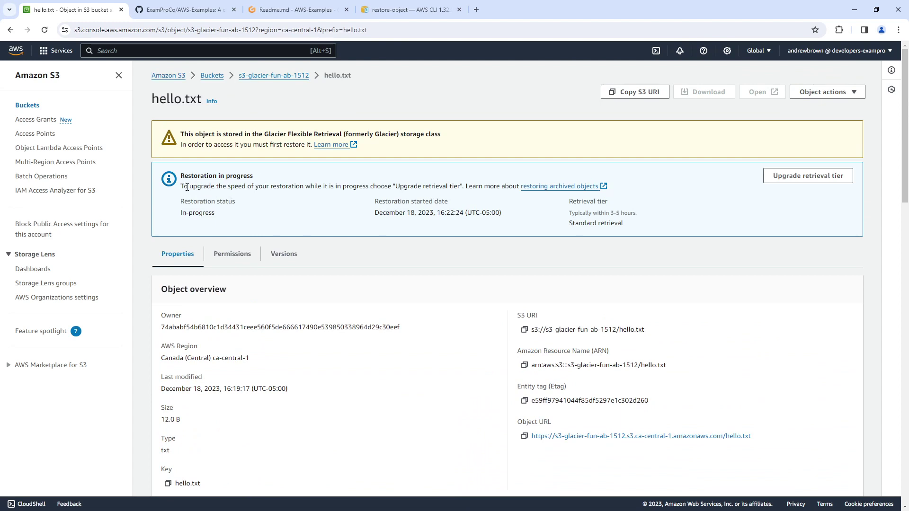
pyautogui.moveTo(186, 187); pyautogui.dragTo(448, 185)
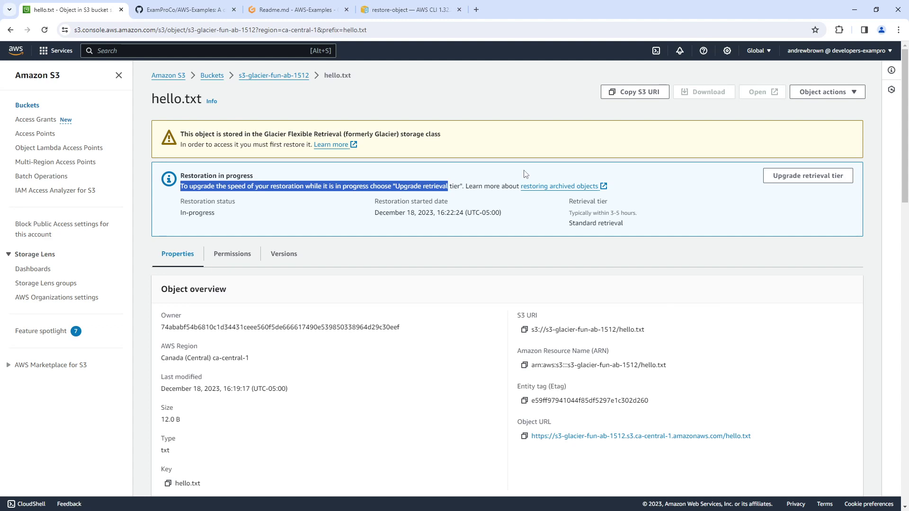
pyautogui.moveTo(574, 223); pyautogui.dragTo(637, 226)
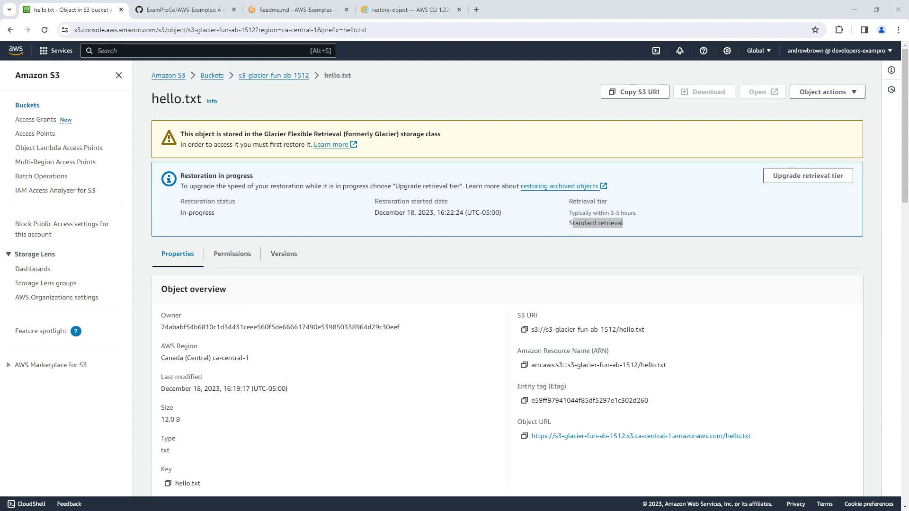
# Step: Bring up the Restoring Archived Objects slide in PowerPoint and return to the S3 console
pyautogui.hotkey('alt', 'Tab')
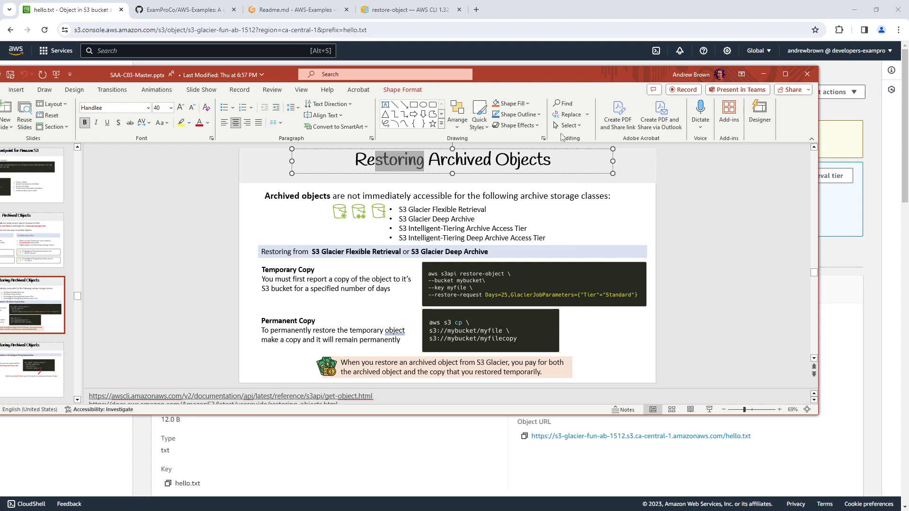
pyautogui.moveTo(538, 75); pyautogui.dragTo(696, 35)
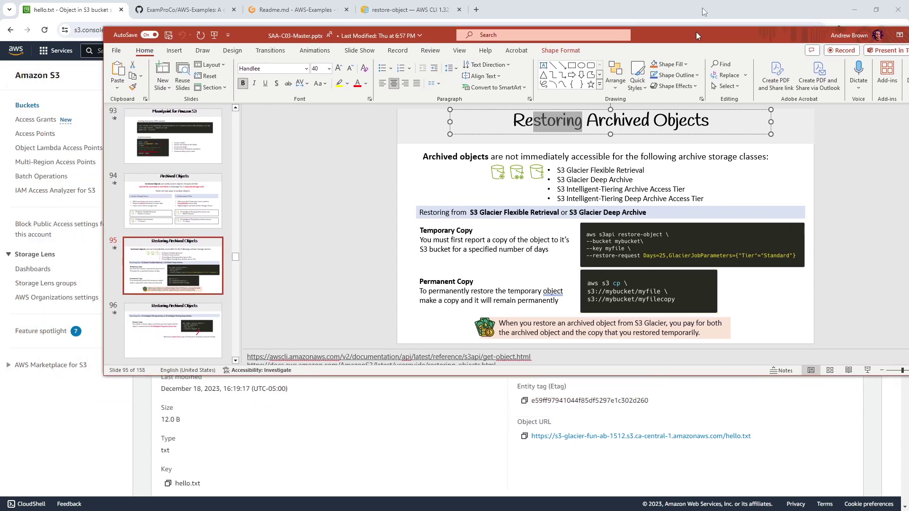
pyautogui.click(704, 12)
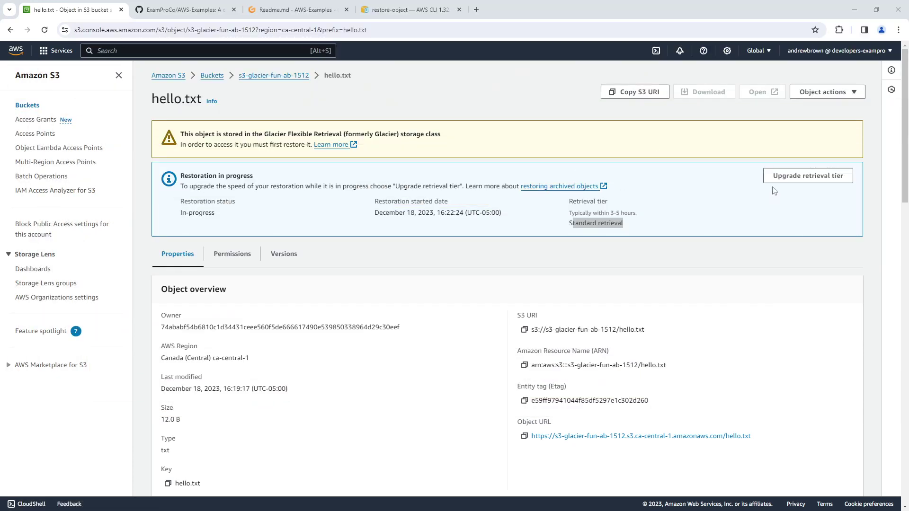
# Step: Open the retrieval tier upgrade for hello.txt, select Expedited retrieval, and try to initiate the restore without a number of days
pyautogui.click(805, 176)
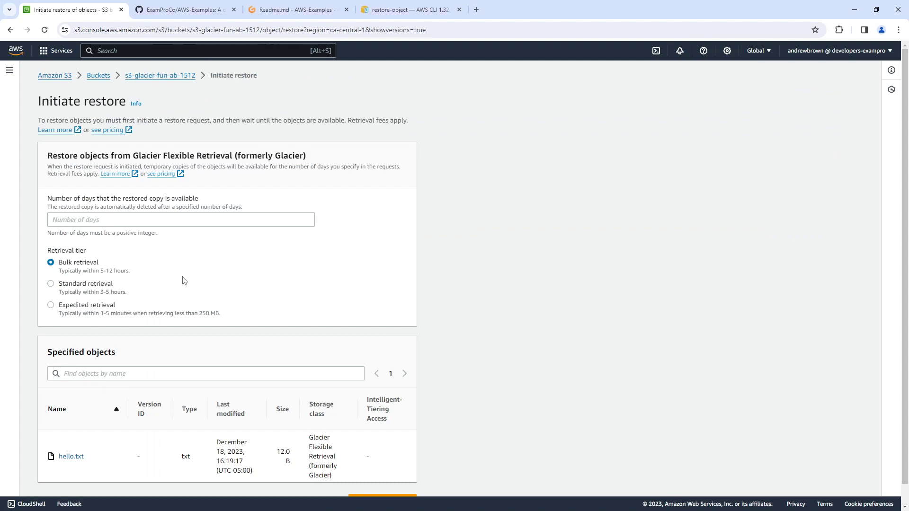
pyautogui.click(103, 307)
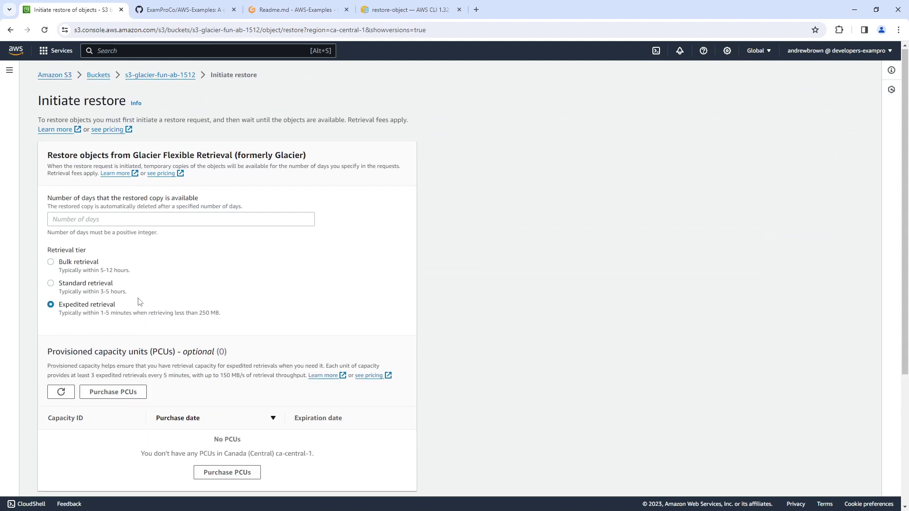
pyautogui.scroll(-3, 136, 276)
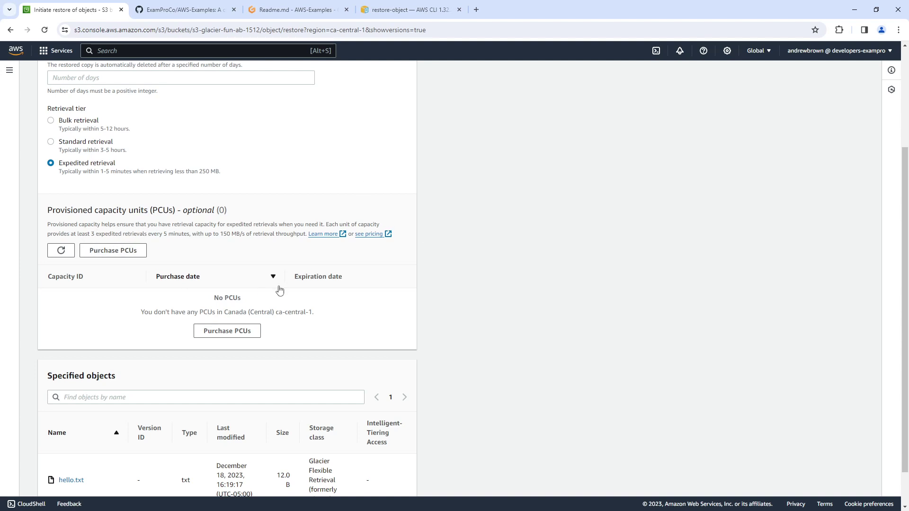
pyautogui.scroll(-2, 197, 361)
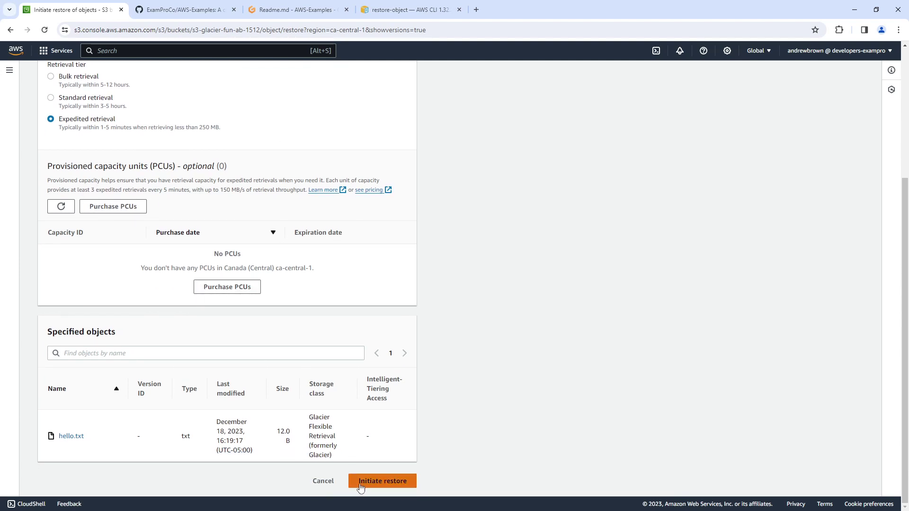
pyautogui.click(383, 481)
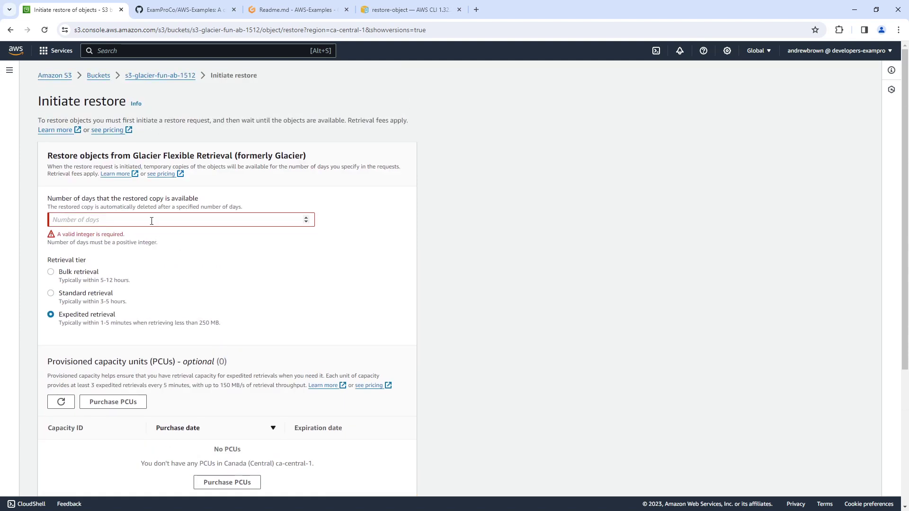
# Step: Set the restored copy's availability to 1 day and initiate the restore of hello.txt
pyautogui.click(155, 220)
pyautogui.write('1')
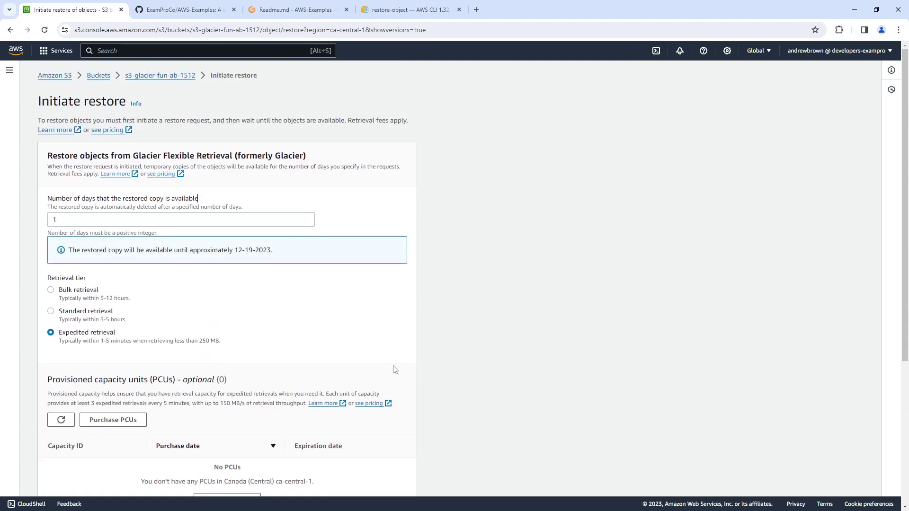
pyautogui.scroll(-4, 392, 368)
pyautogui.click(400, 481)
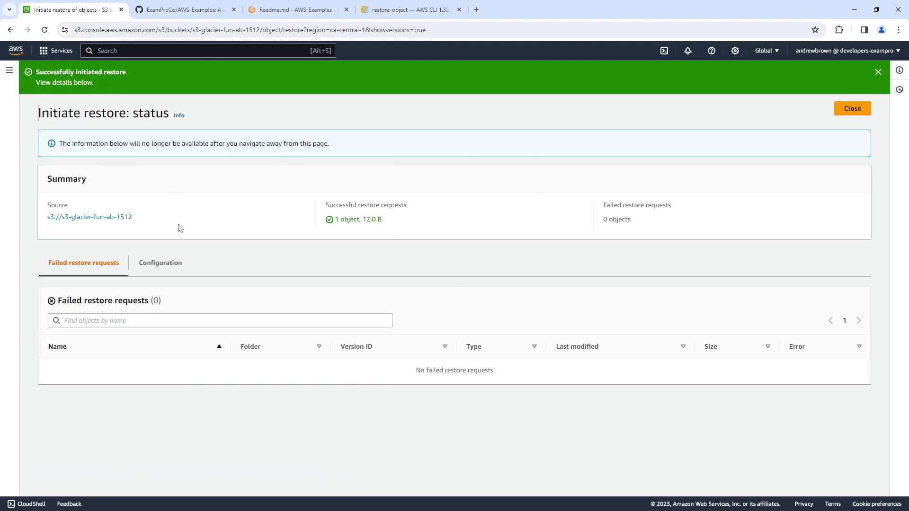
# Step: Return to the s3-glacier-fun-ab-1512 bucket and open hello.txt to check its restoration status and retrieval tier
pyautogui.click(99, 217)
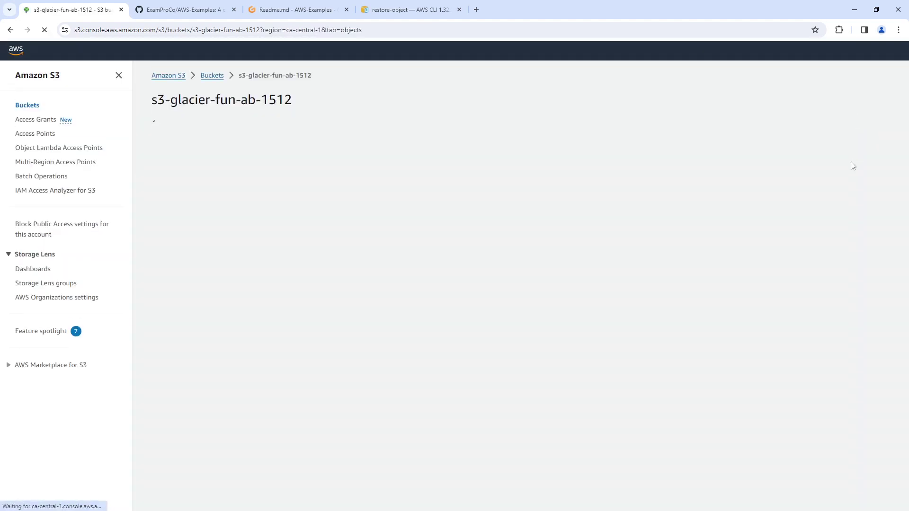
pyautogui.click(210, 276)
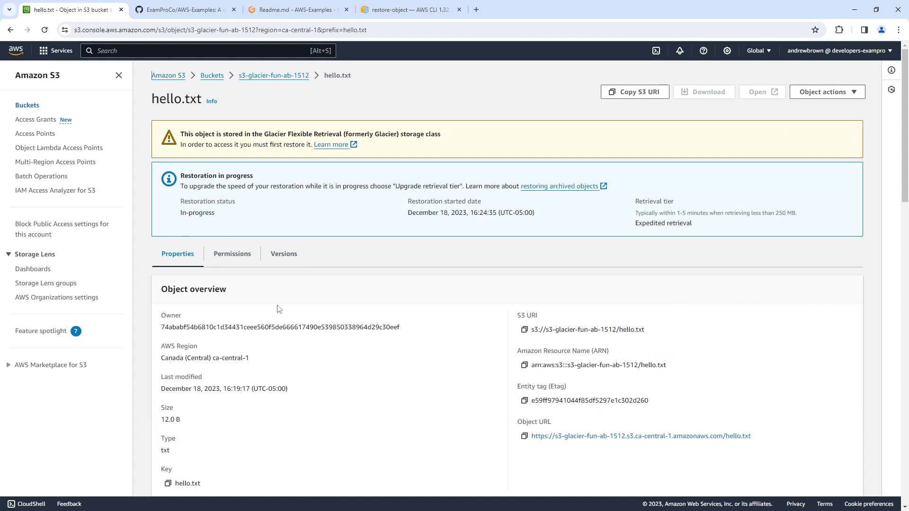
# Step: Switch to the Gitpod workspace and run Readme.md's aws s3 cp command from line 11 in the terminal to download the restored hello.txt
pyautogui.scroll(-1, 279, 305)
pyautogui.scroll(1, 279, 303)
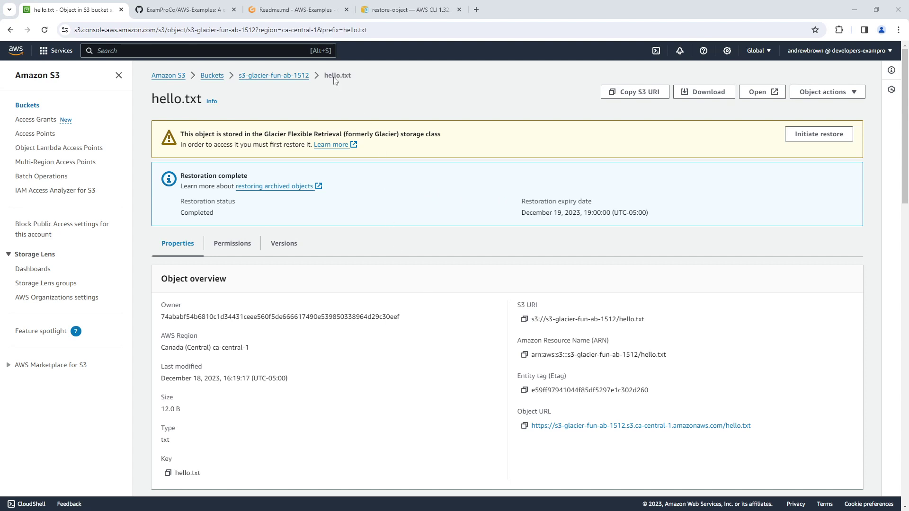
pyautogui.click(294, 10)
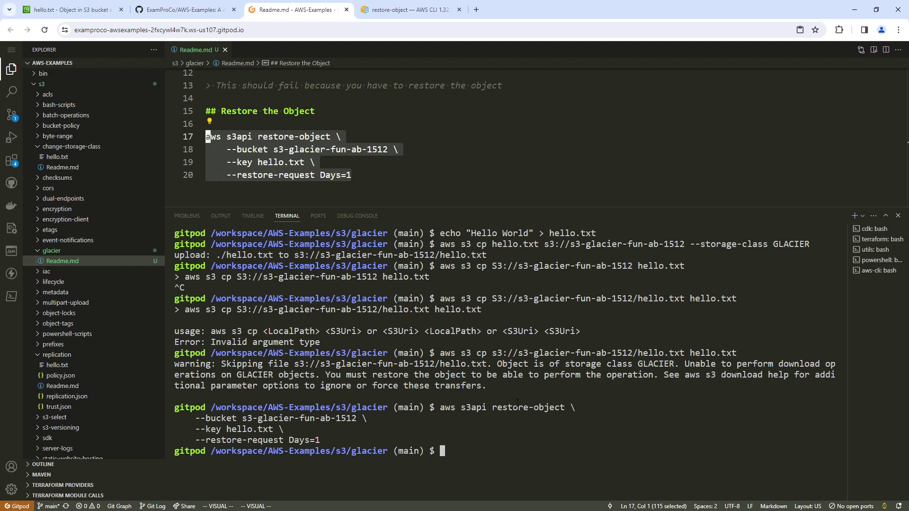
pyautogui.scroll(3, 494, 156)
pyautogui.click(494, 155)
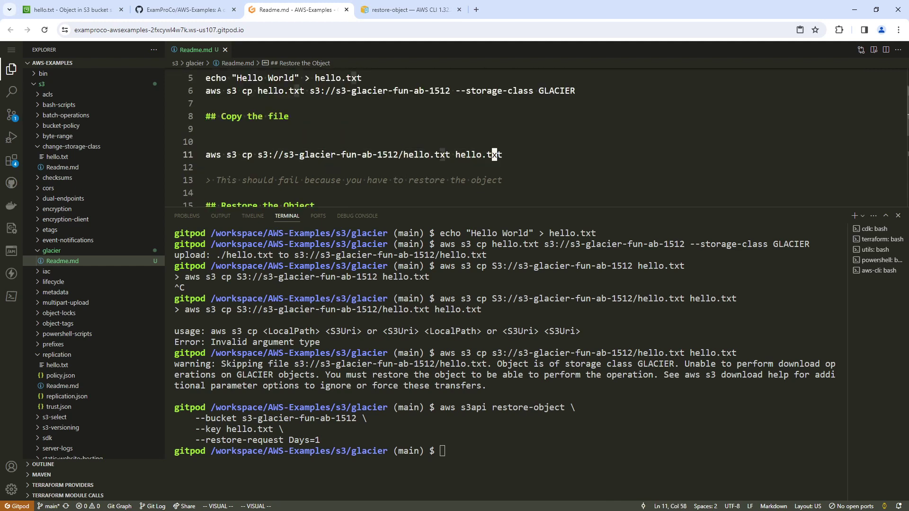
pyautogui.moveTo(494, 156); pyautogui.dragTo(206, 156)
pyautogui.rightClick(247, 157)
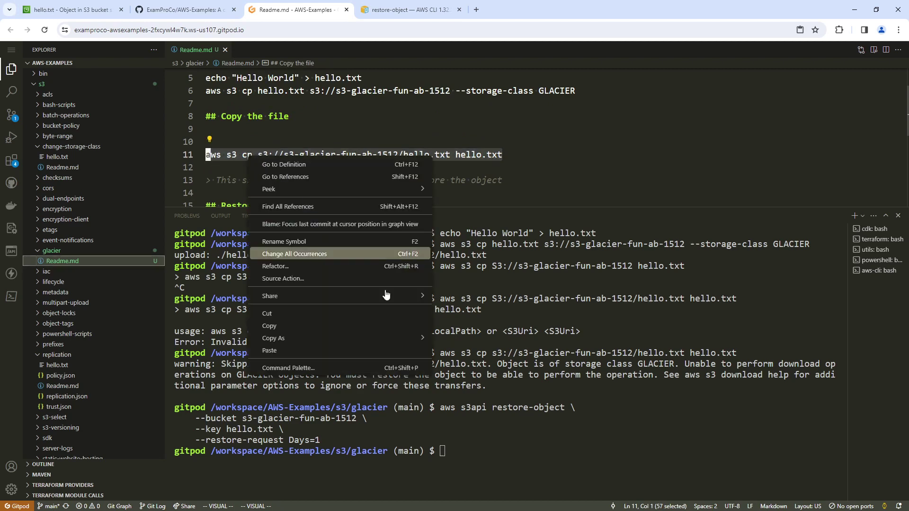
pyautogui.click(401, 331)
pyautogui.hotkey('ctrl', 'v')
pyautogui.press('Return')
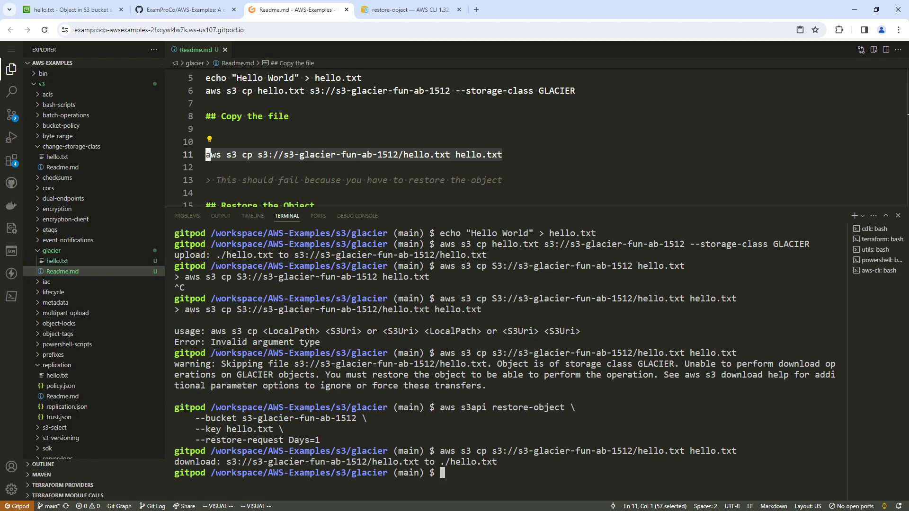
# Step: Review the Restoring Archived Objects slide in PowerPoint and the restore-object command in Readme.md, and return to hello.txt in the S3 console
pyautogui.moveTo(0, 19); pyautogui.dragTo(644, 61)
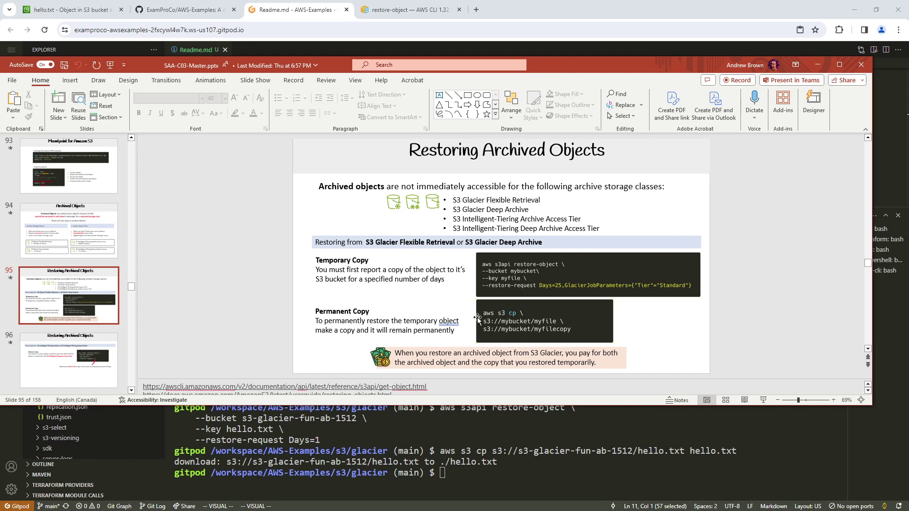
pyautogui.hotkey('alt', 'Tab')
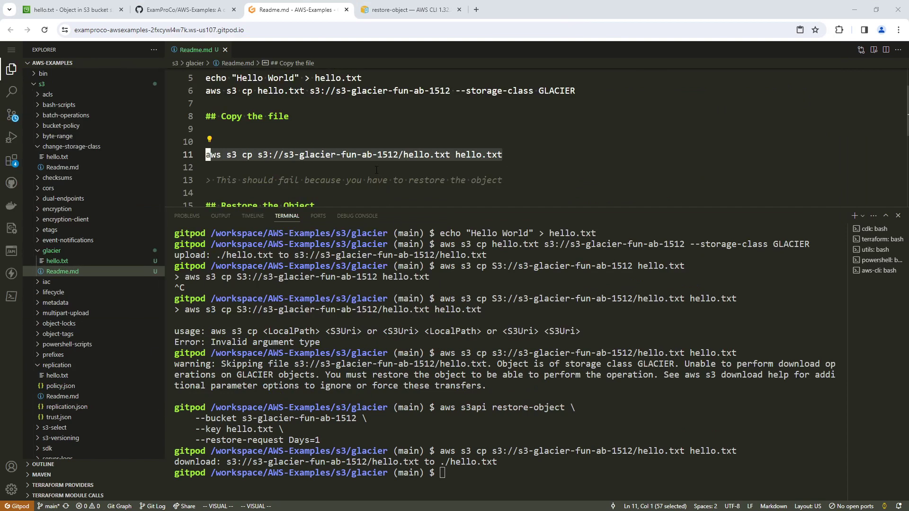
pyautogui.scroll(-4, 354, 174)
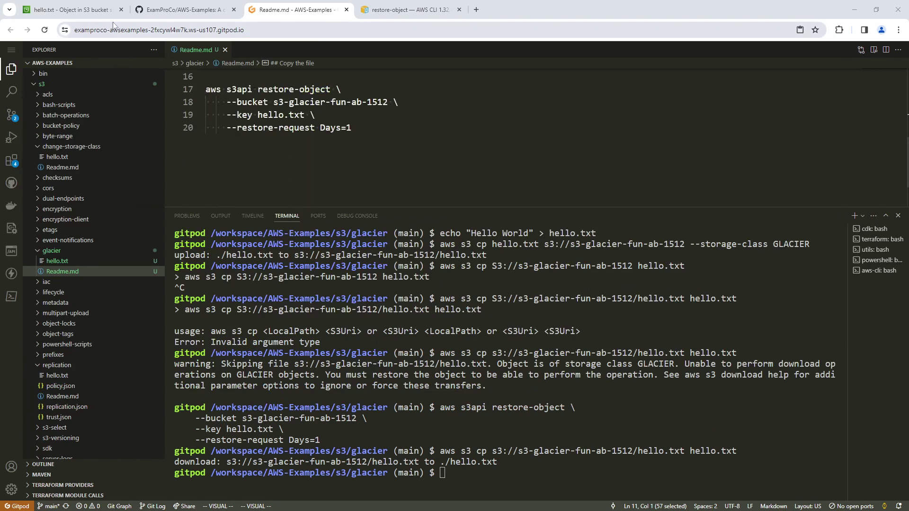
pyautogui.click(71, 10)
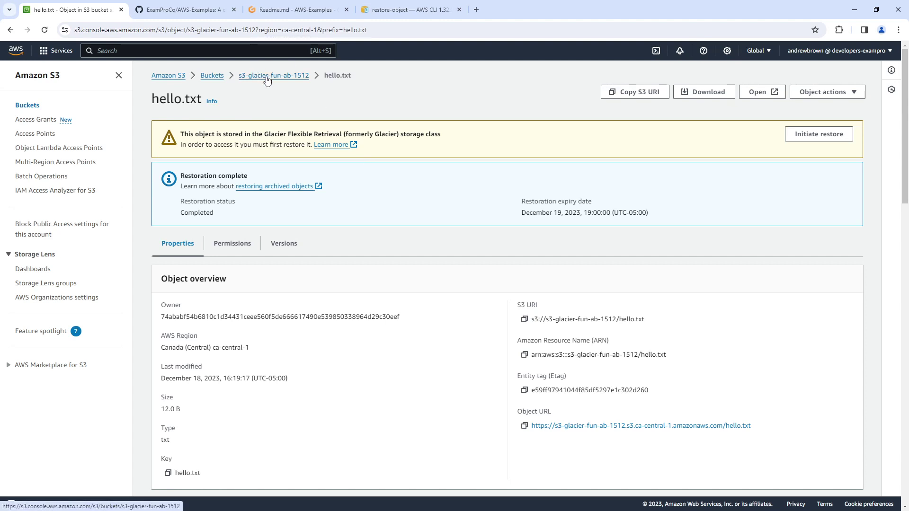
pyautogui.click(212, 75)
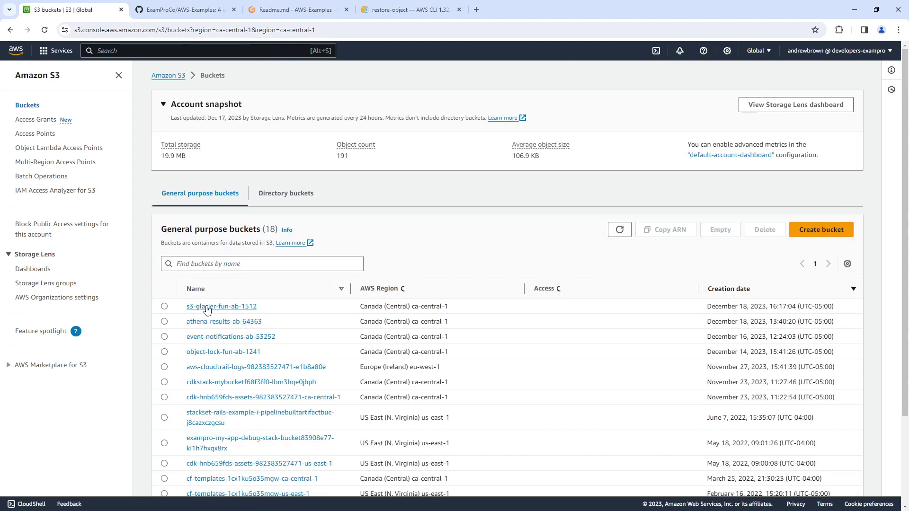
pyautogui.click(208, 306)
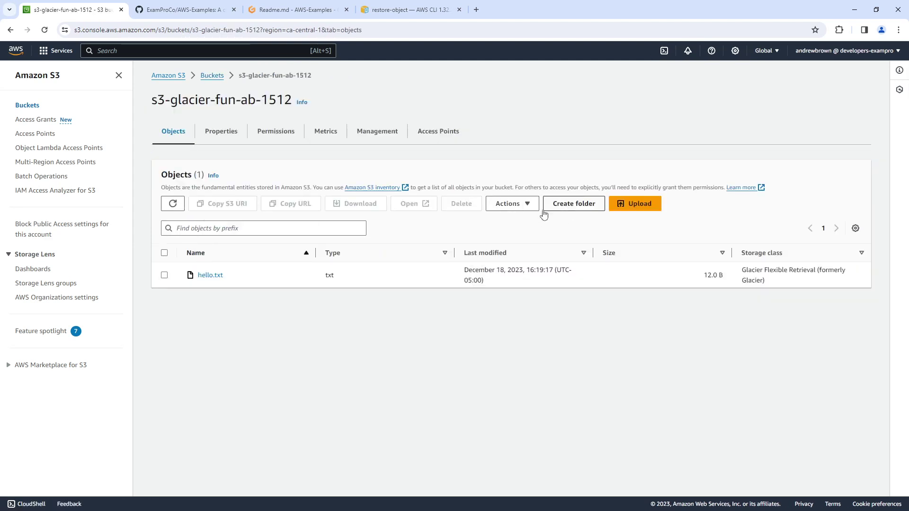
pyautogui.click(164, 276)
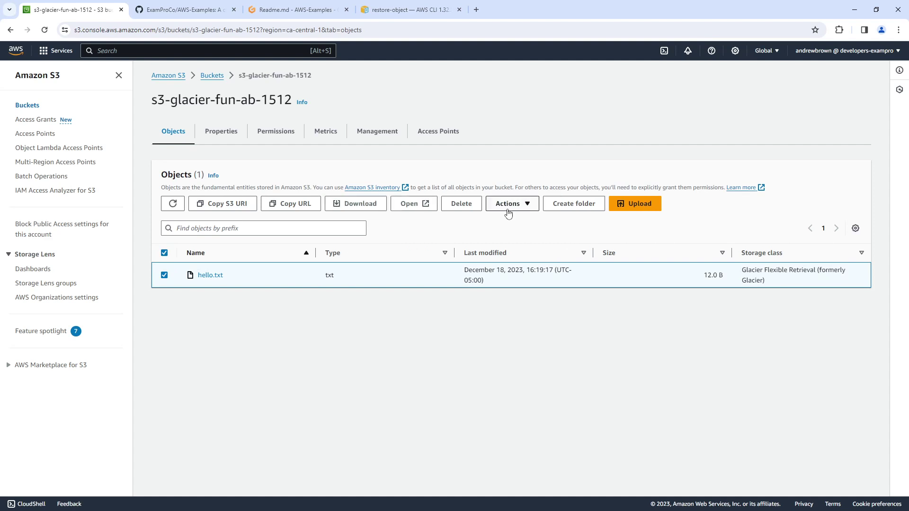
pyautogui.click(157, 282)
# Step: Select s3-glacier-fun-ab-1512 in the buckets list and empty it, confirming with the text "permanently delete"
pyautogui.click(29, 106)
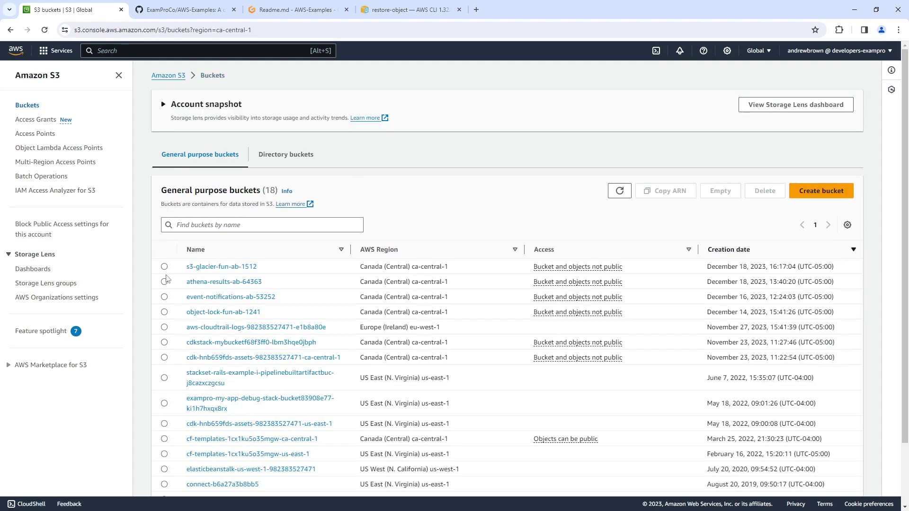
pyautogui.click(222, 269)
pyautogui.click(165, 306)
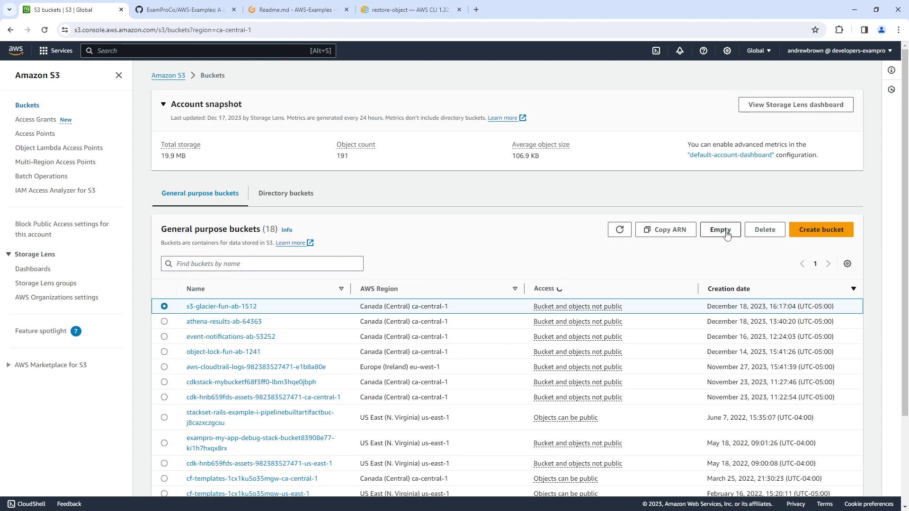
pyautogui.click(720, 229)
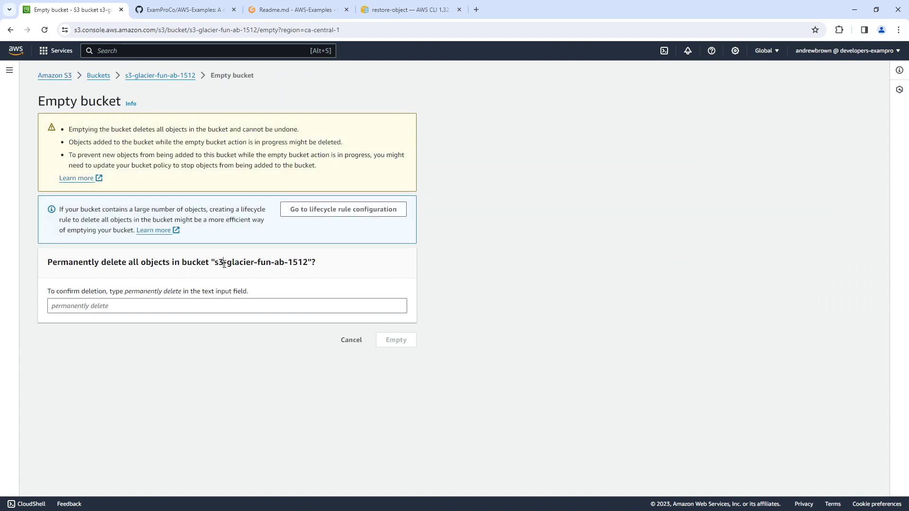
pyautogui.doubleClick(219, 264)
pyautogui.moveTo(124, 291); pyautogui.dragTo(182, 292)
pyautogui.click(171, 305)
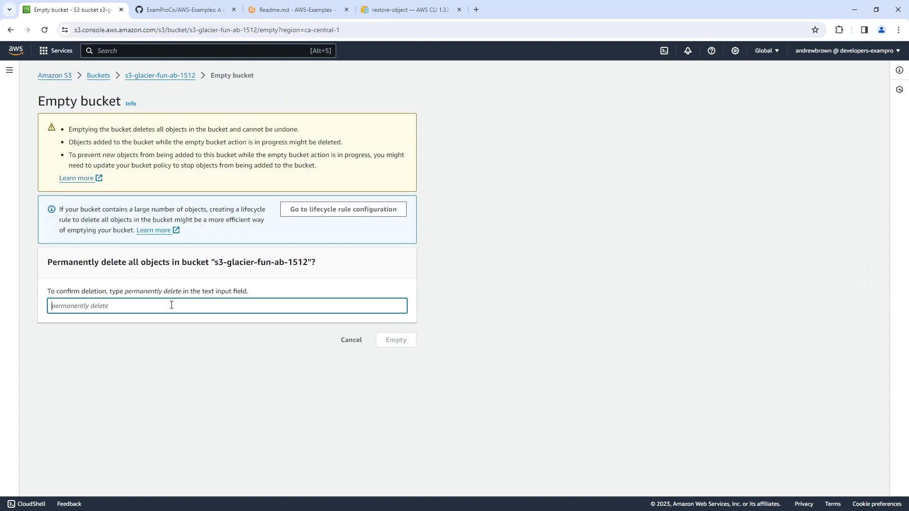
pyautogui.hotkey('ctrl', 'v')
pyautogui.click(400, 344)
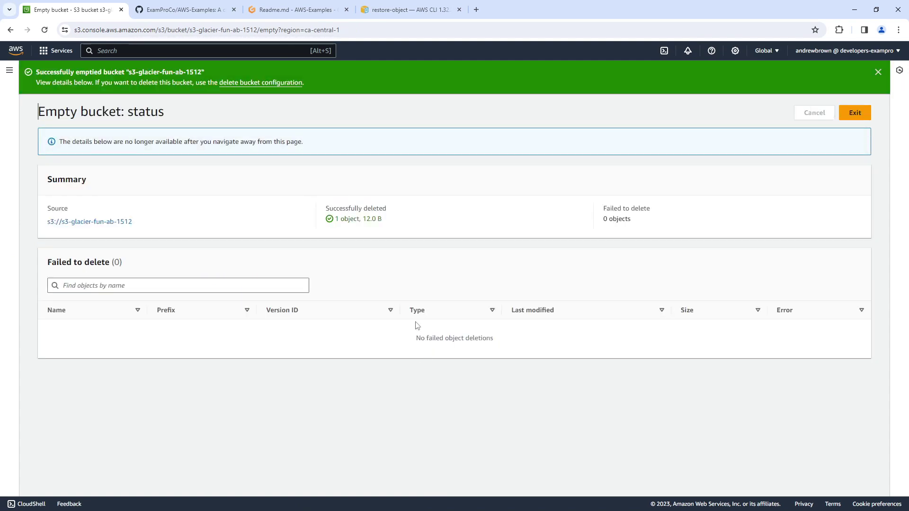
# Step: Return to the buckets list and delete the emptied bucket s3-glacier-fun-ab-1512, confirming with its name
pyautogui.click(9, 70)
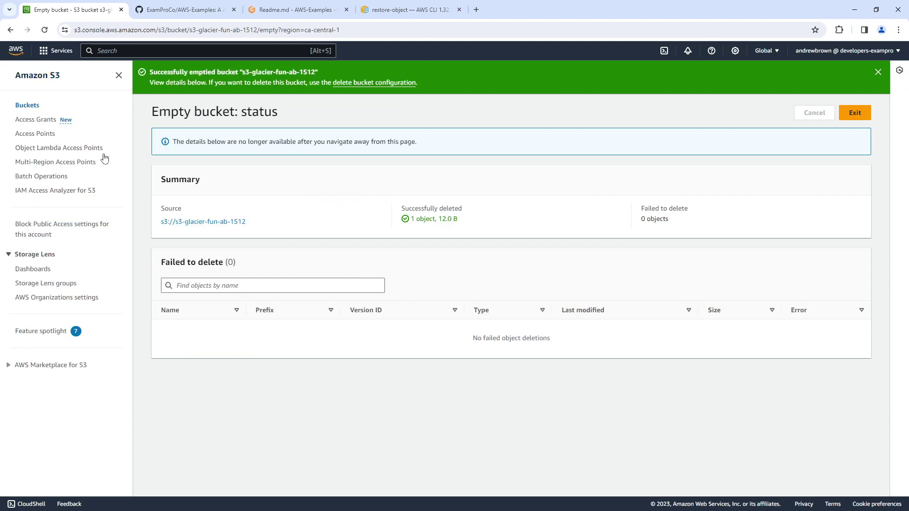
pyautogui.click(24, 106)
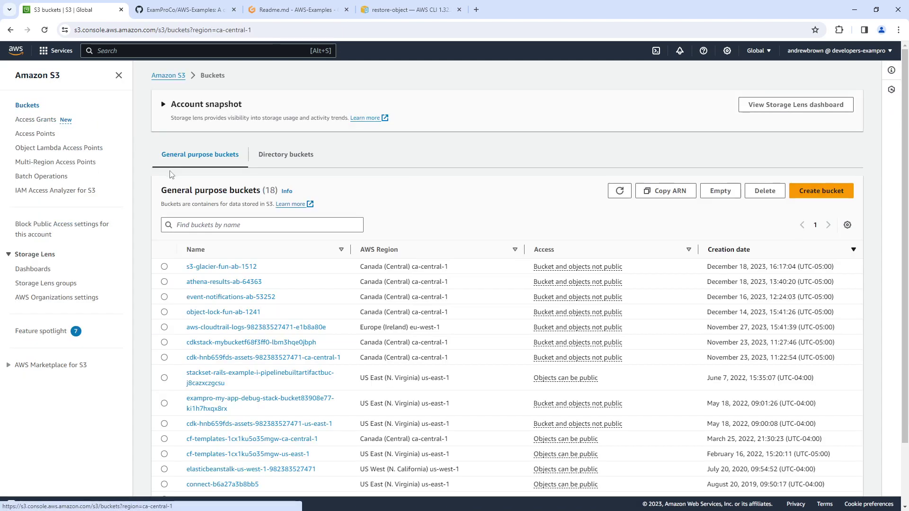
pyautogui.click(164, 305)
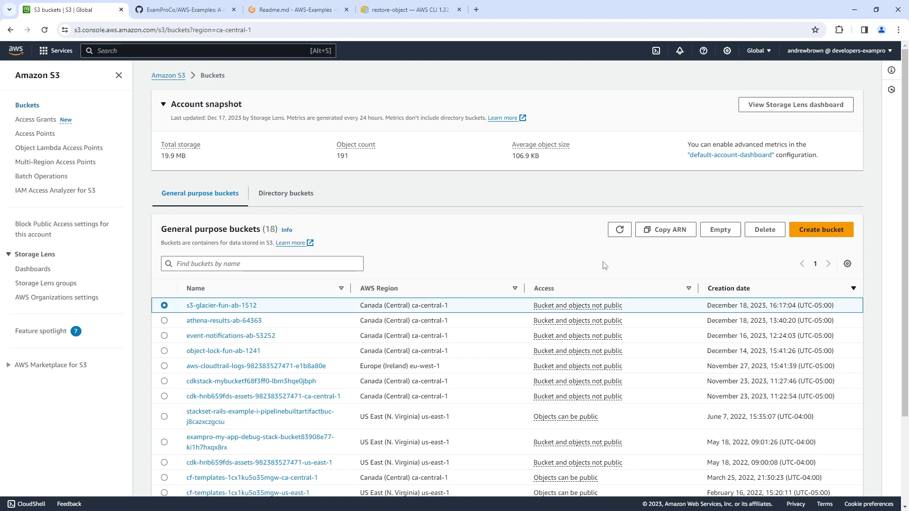
pyautogui.click(764, 229)
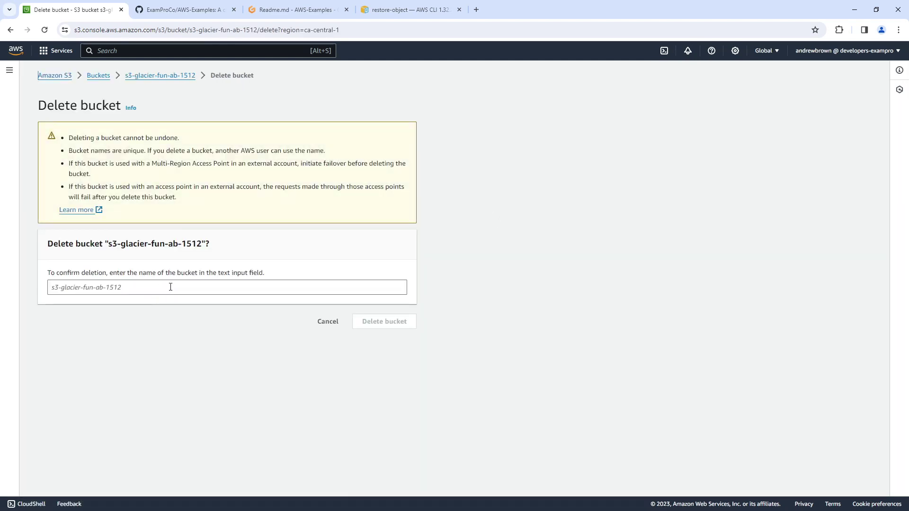
pyautogui.tripleClick(126, 251)
pyautogui.moveTo(109, 245); pyautogui.dragTo(200, 255)
pyautogui.hotkey('ctrl', 'c')
pyautogui.click(183, 287)
pyautogui.hotkey('ctrl', 'v')
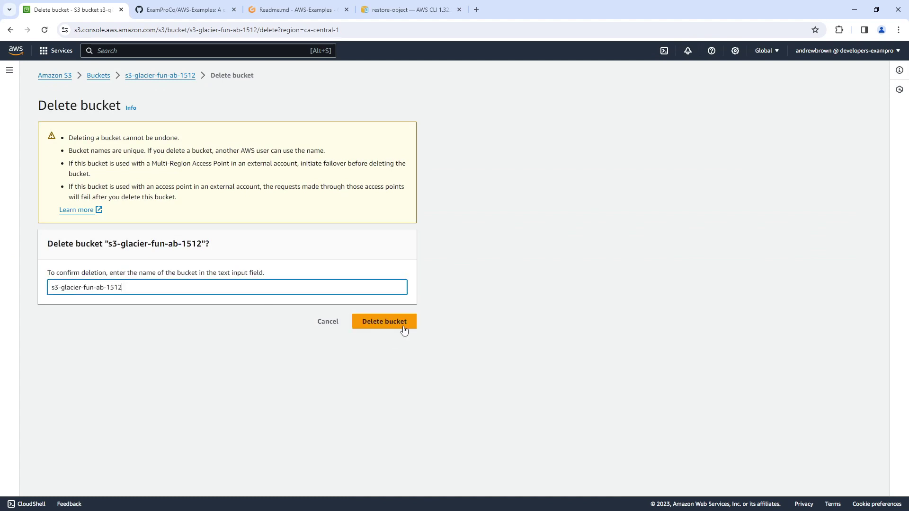
pyautogui.click(404, 330)
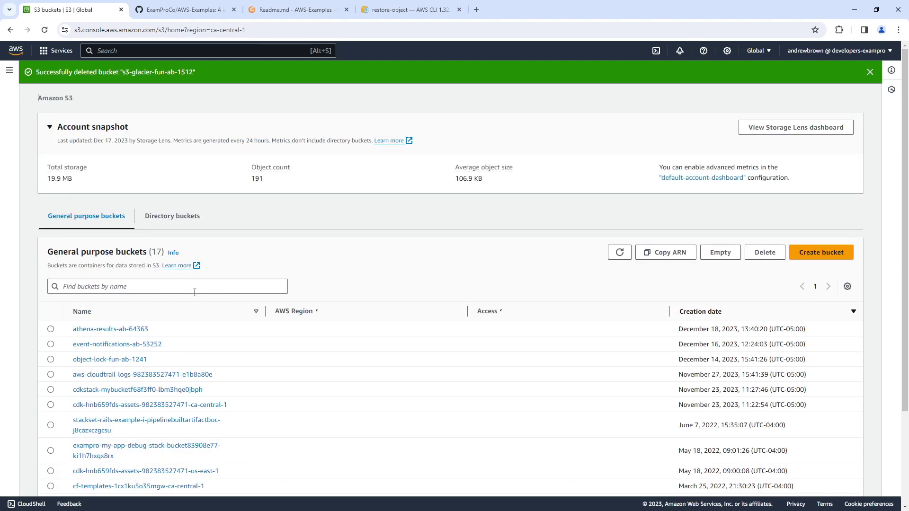